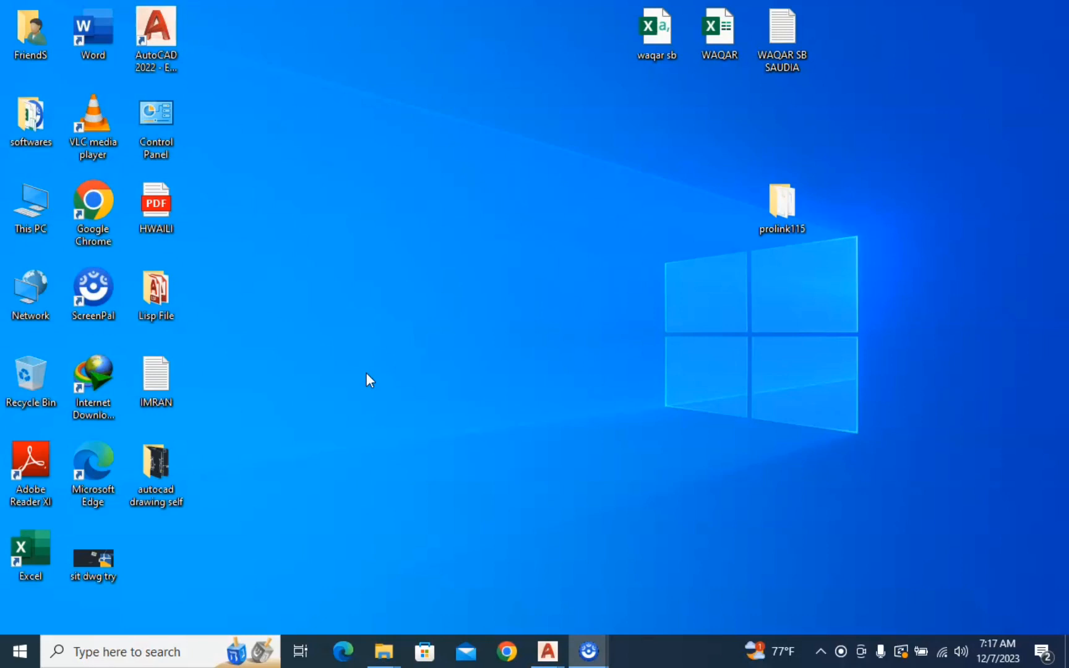
Delete the existing prolink115 folder from the New Volume (D:) drive and close the file browser
double_click(41, 229)
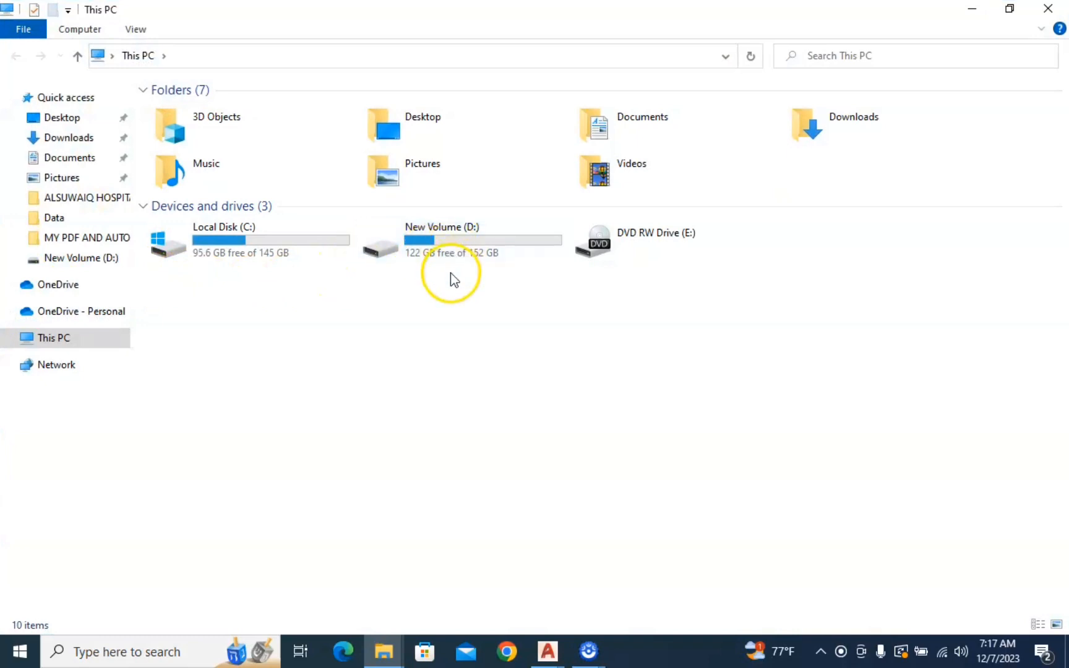
double_click(502, 246)
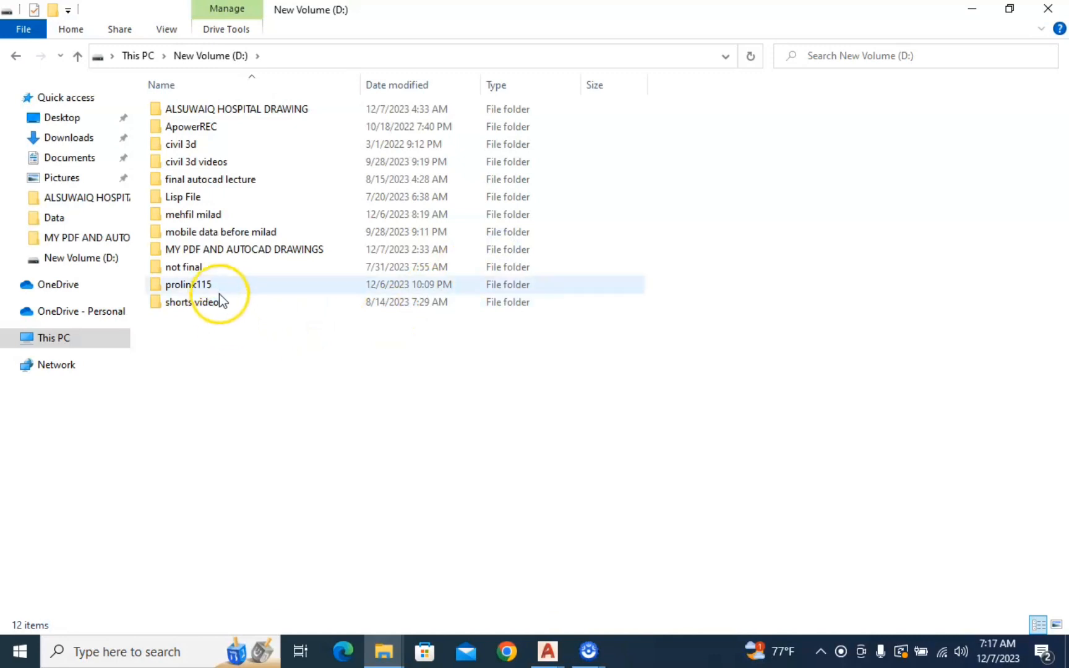
mouse_move(215, 283)
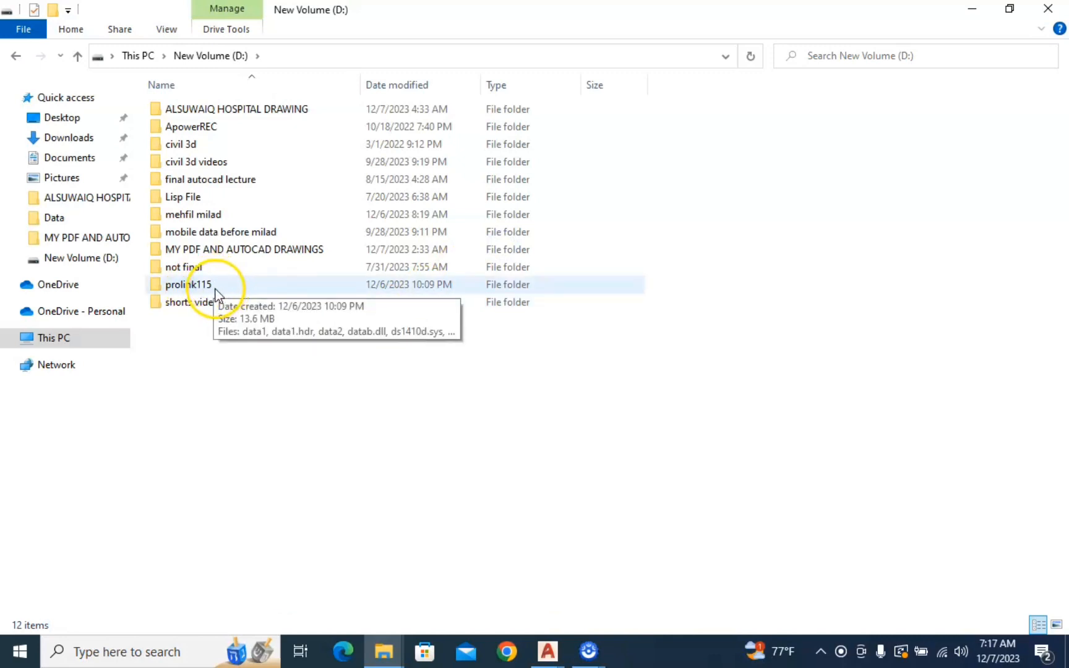
right_click(214, 288)
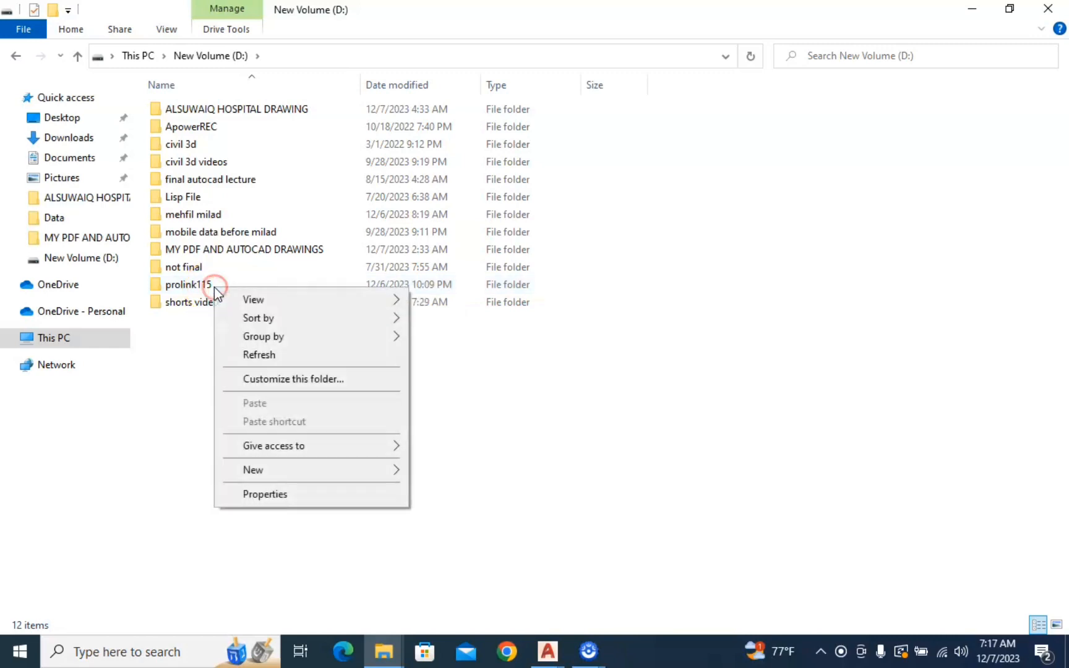
right_click(178, 285)
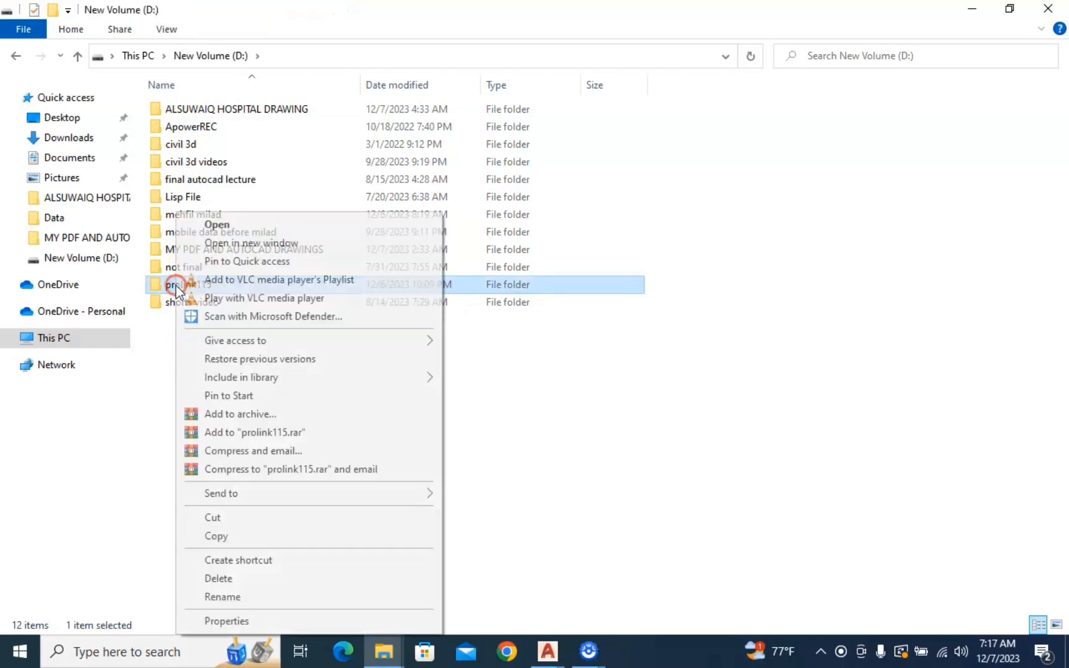
click(218, 578)
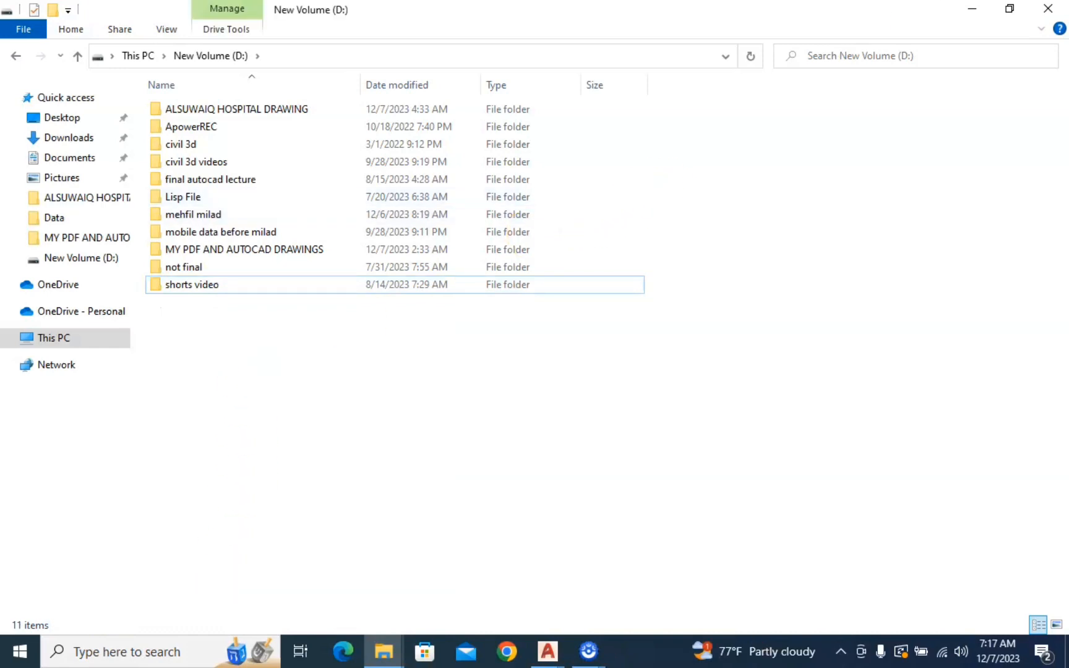
click(1049, 9)
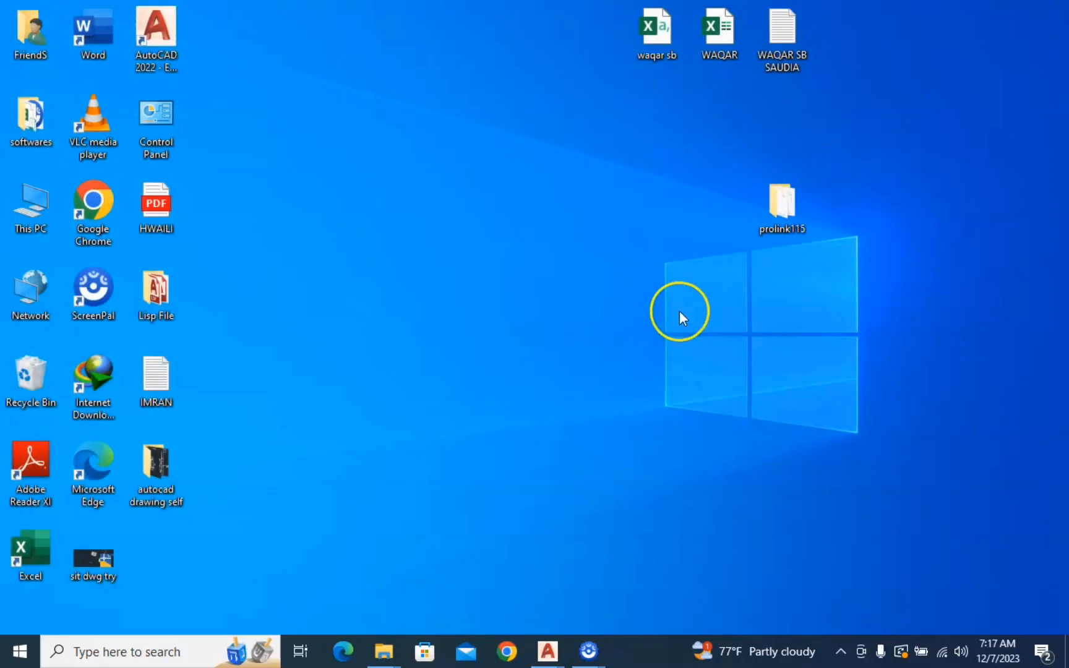
Copy the prolink115 folder from the desktop to the root of the New Volume (D:) drive
click(782, 208)
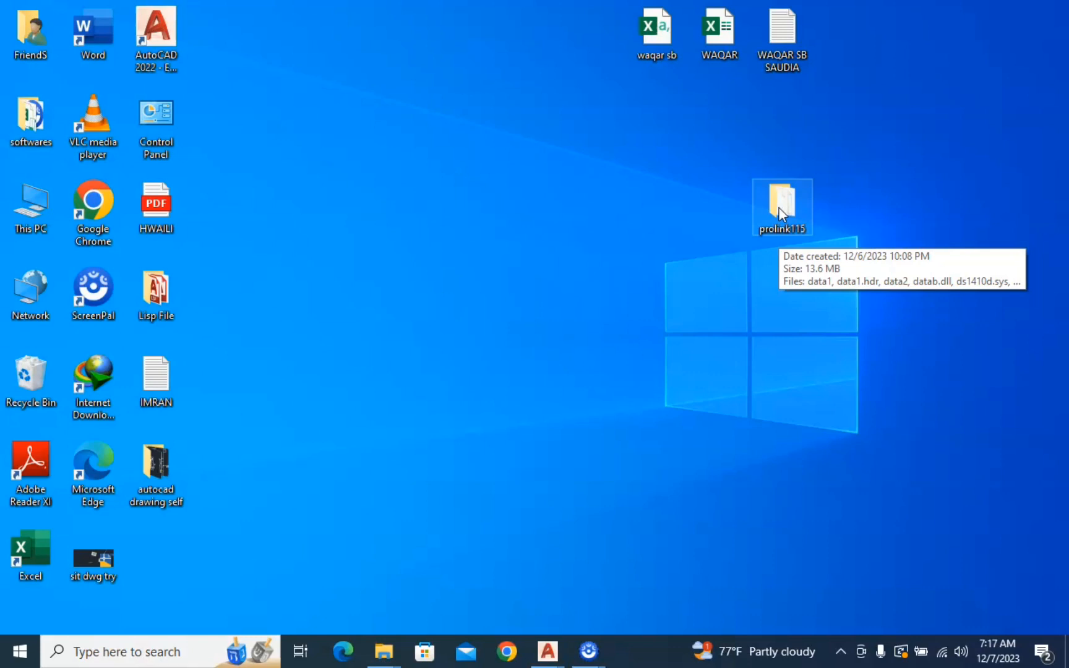
right_click(780, 212)
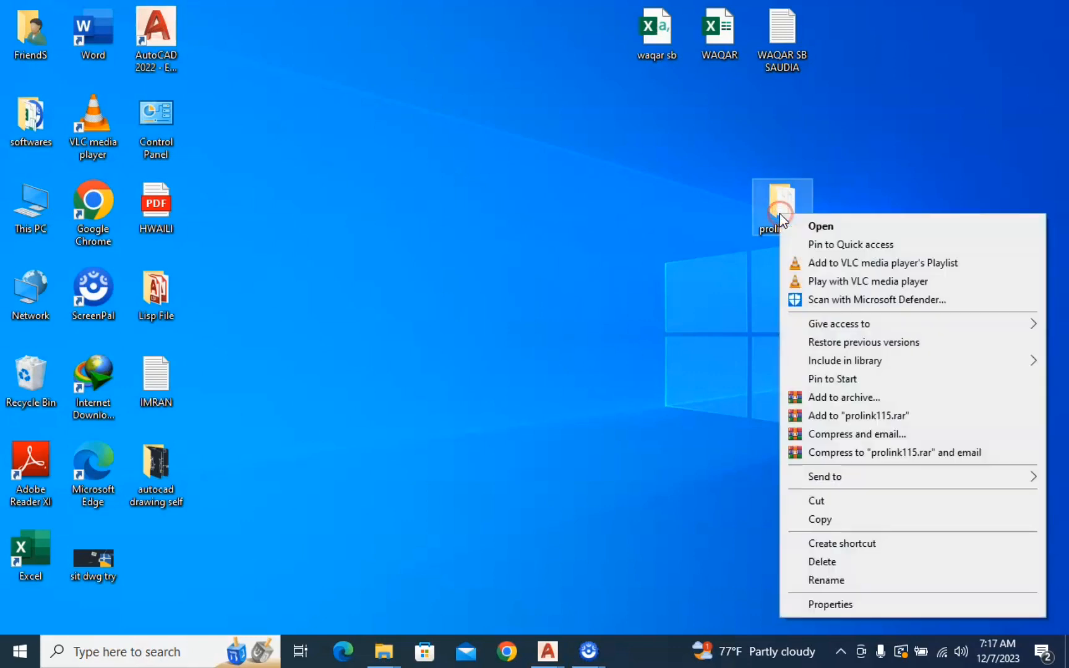
click(811, 520)
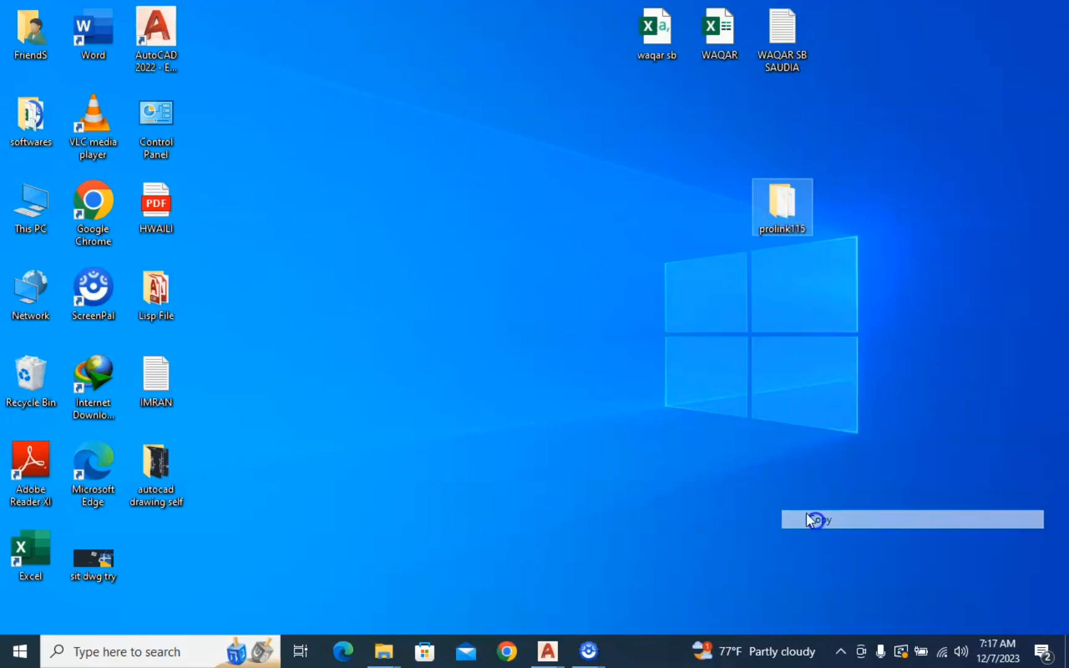
double_click(35, 207)
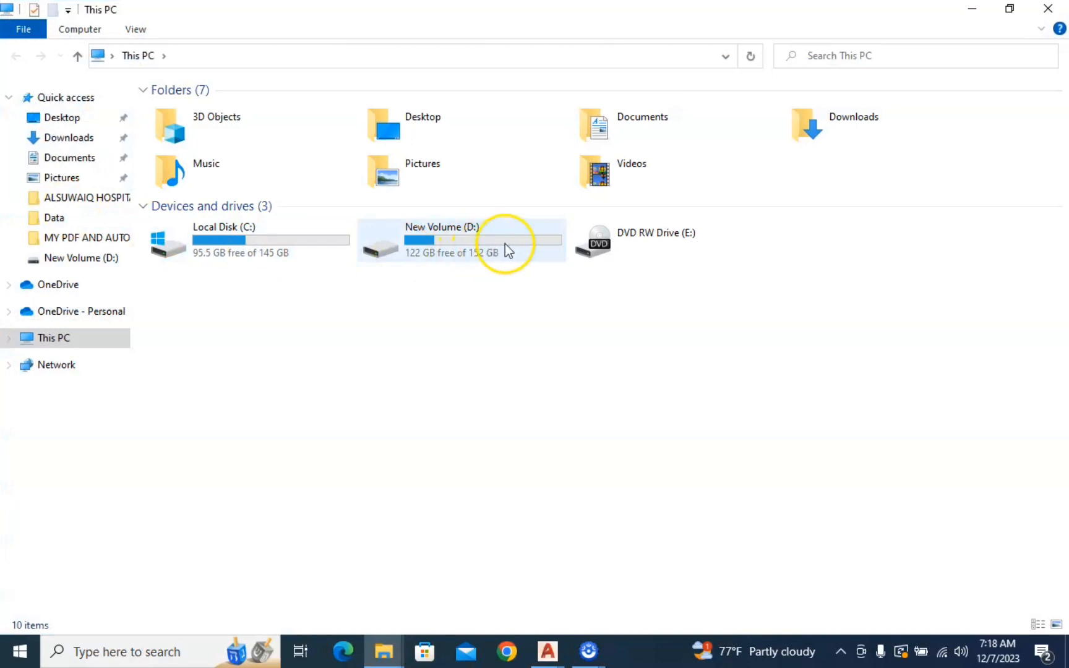
double_click(505, 244)
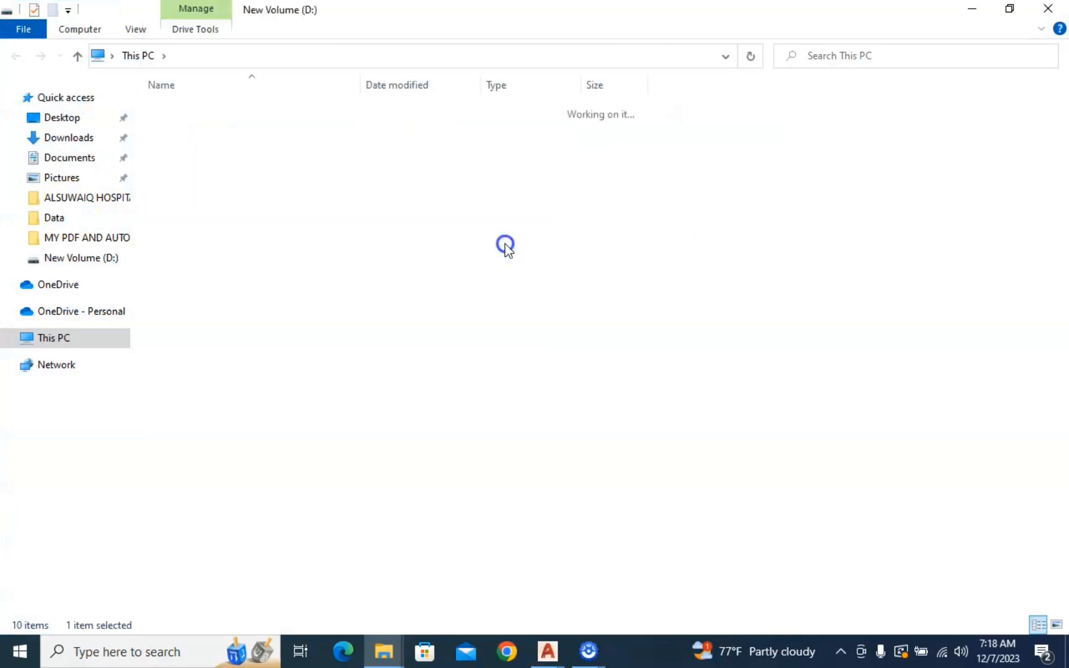
right_click(206, 364)
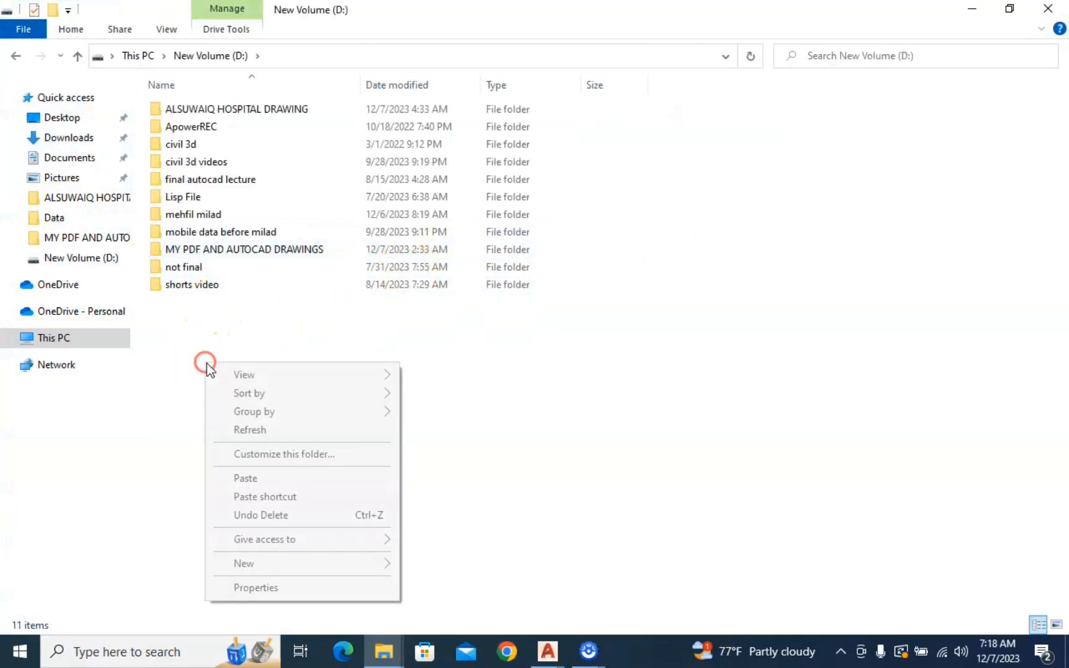
click(246, 477)
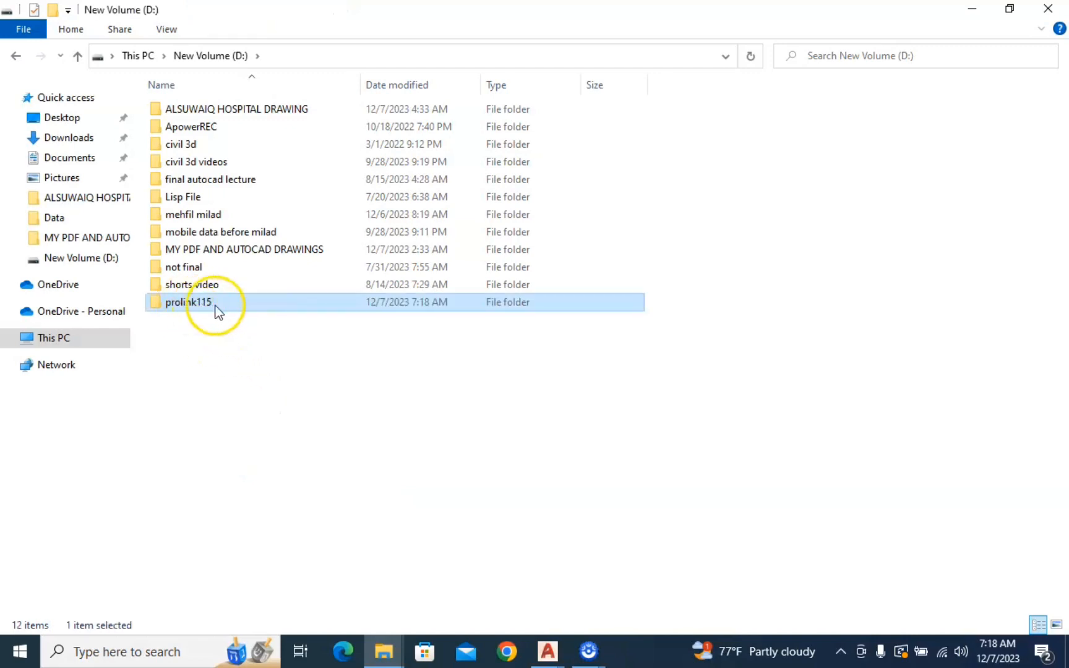
Launch the Setup application from the prolink115 folder on the D: drive
double_click(173, 304)
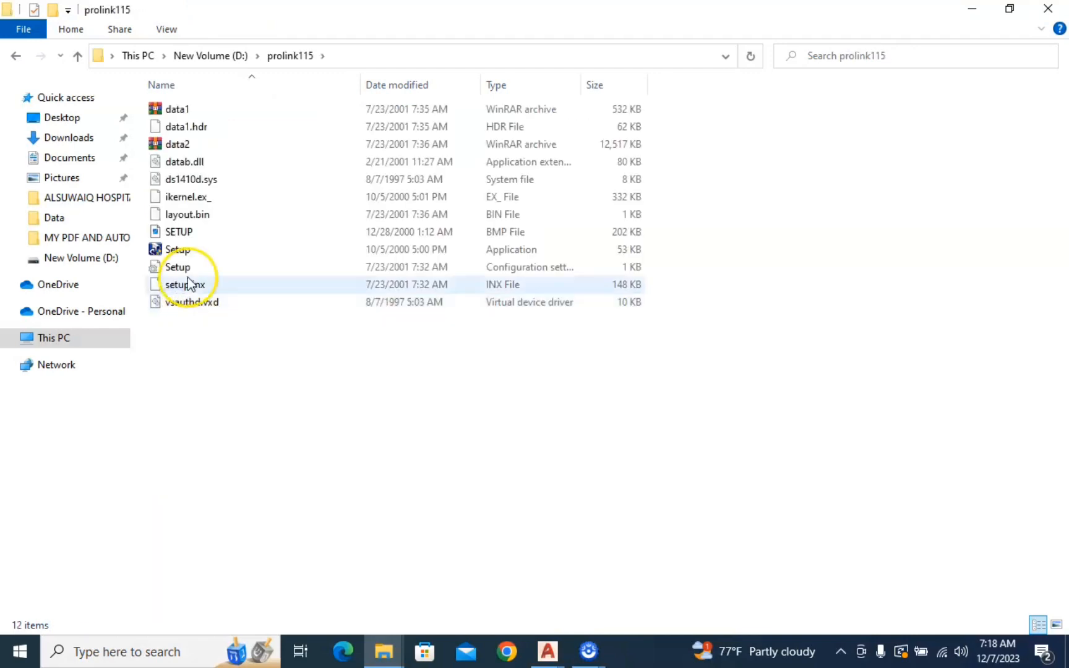
click(177, 254)
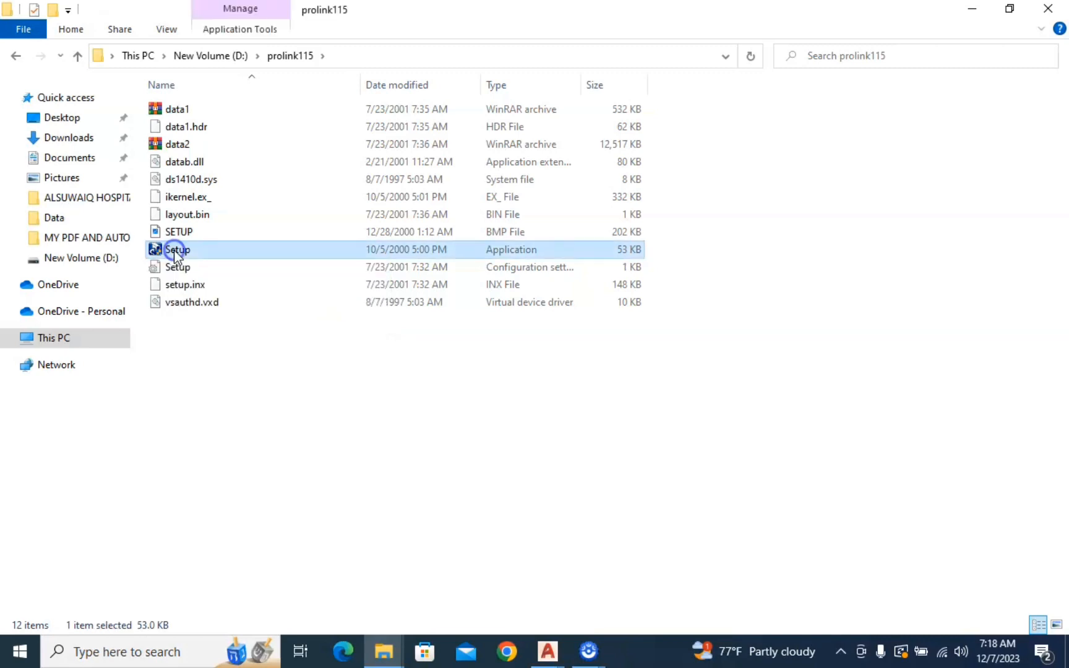
click(176, 250)
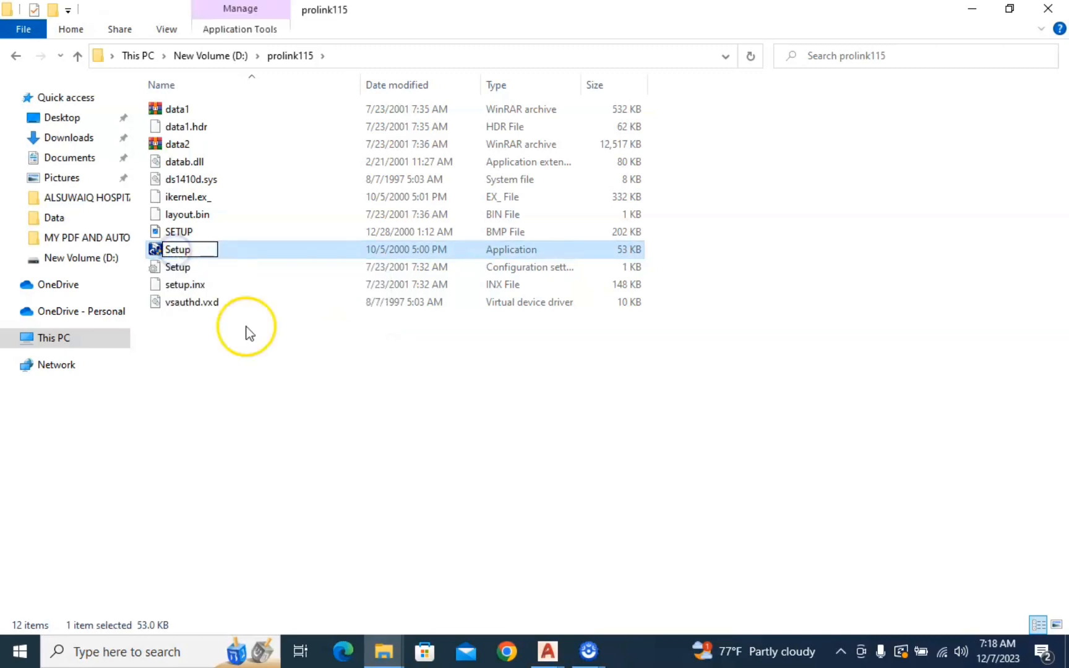
click(228, 249)
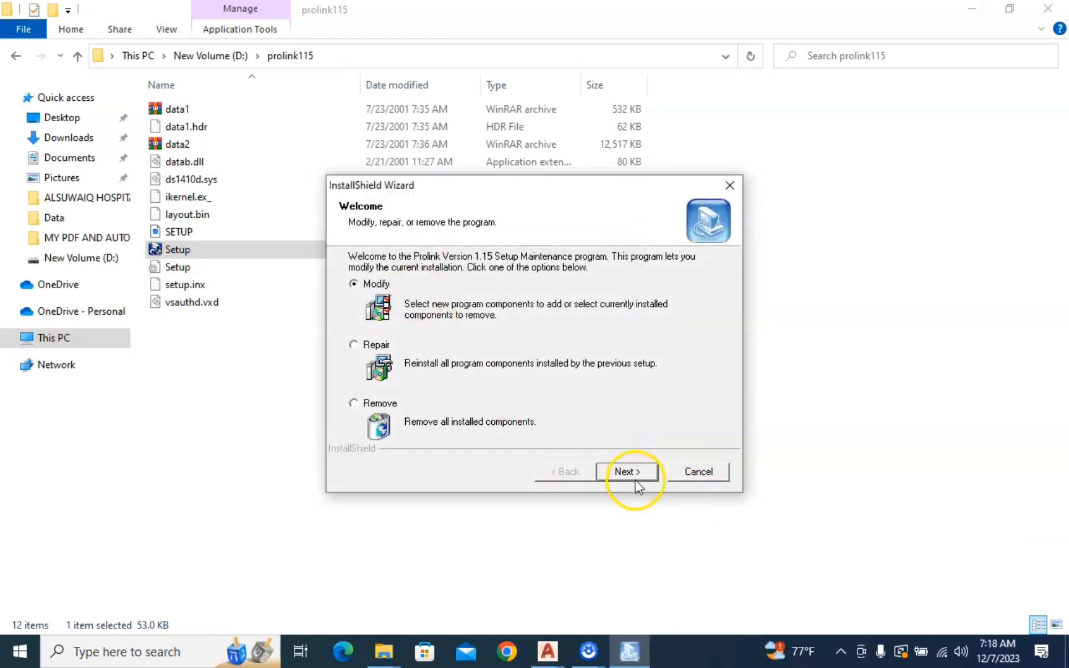
Complete the setup wizard with the Modify option and the Prolink component, and close the prolink115 folder
click(627, 473)
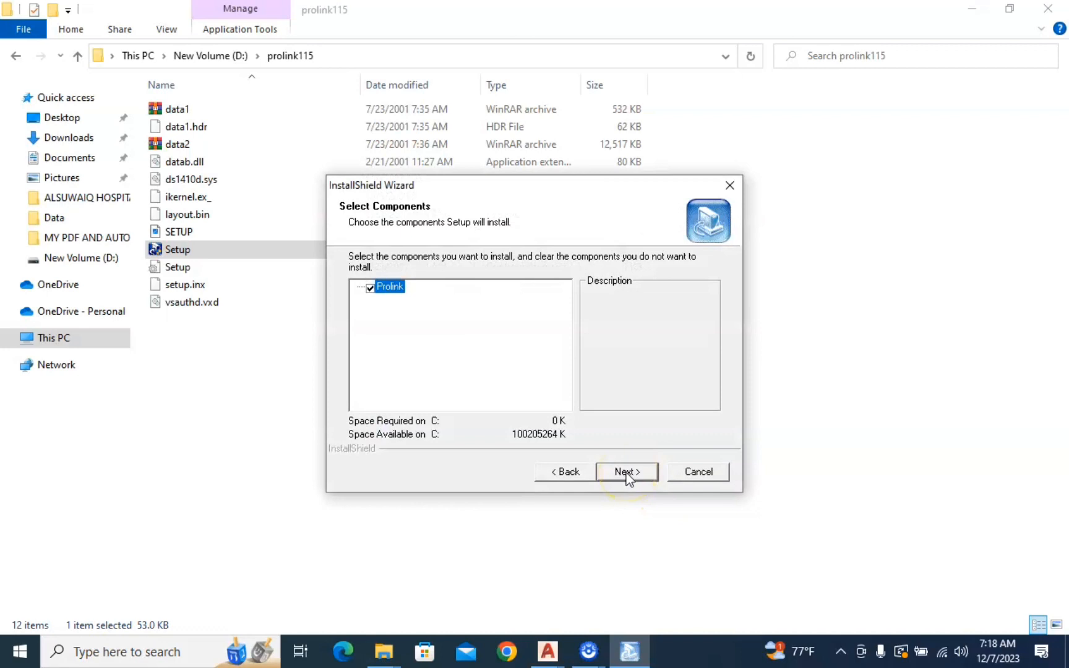
click(626, 473)
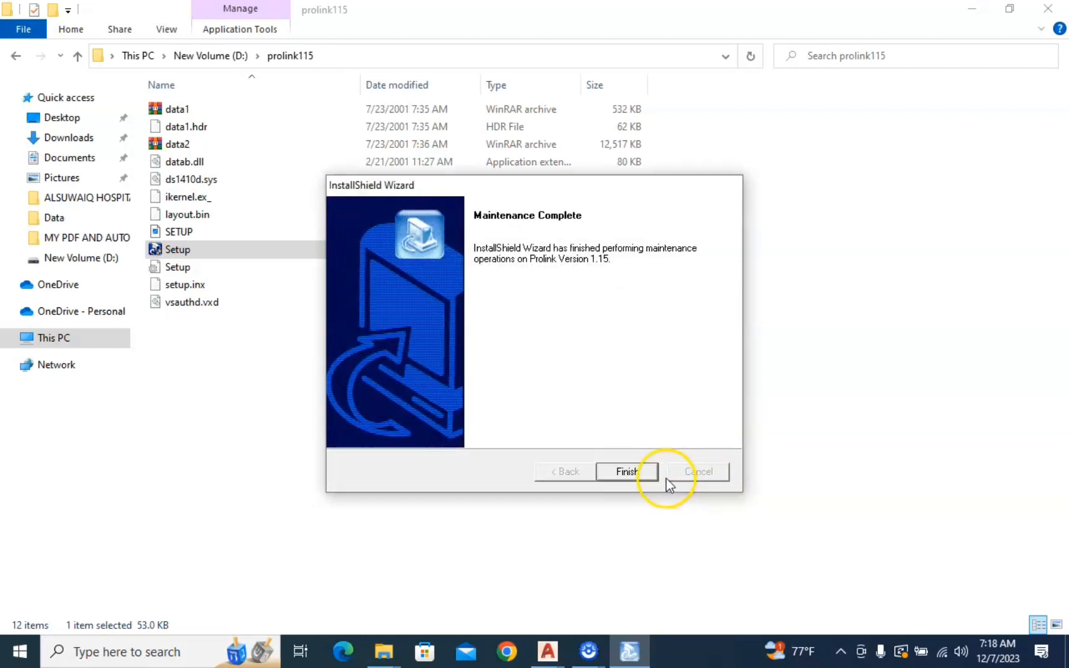
click(628, 473)
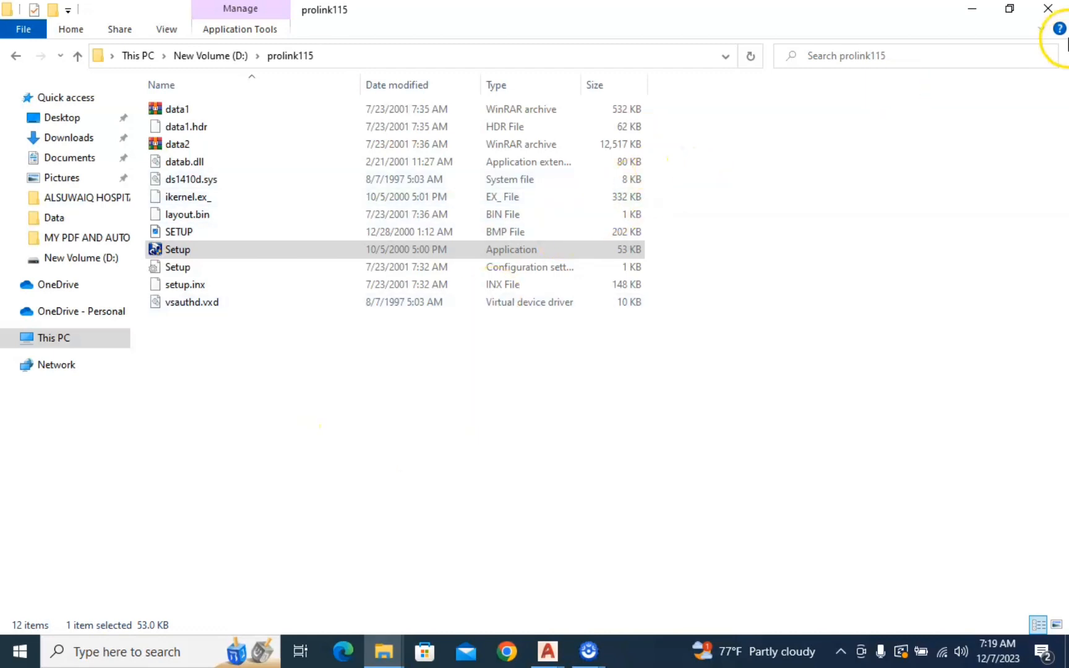
click(1054, 11)
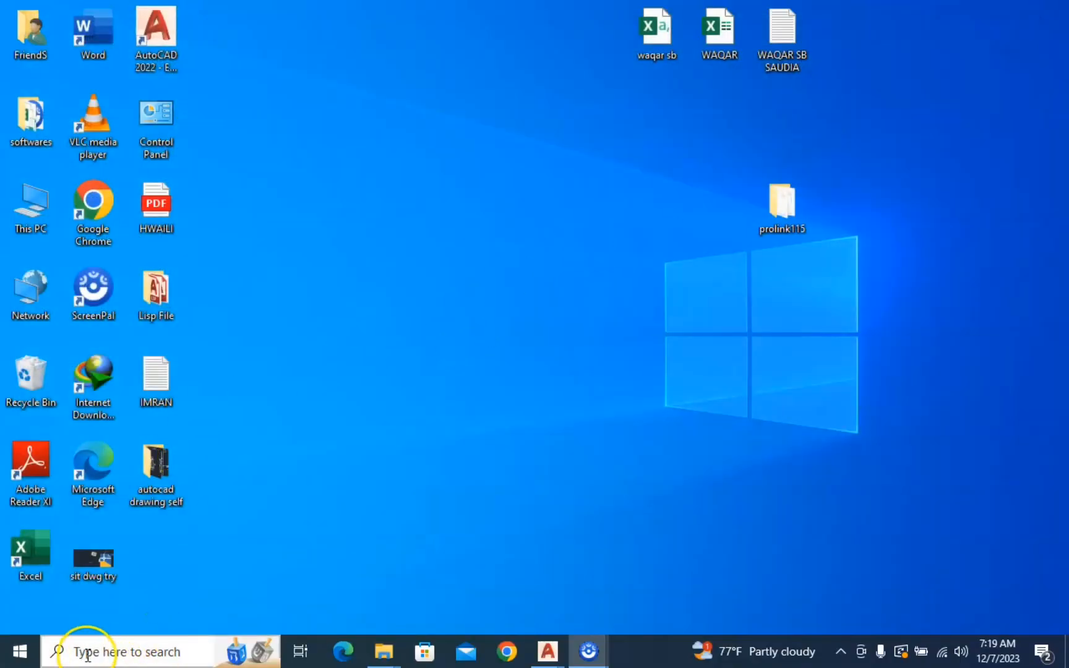
Find Prolink Version 1.15 through the Windows search, launch it and maximize its window
click(118, 653)
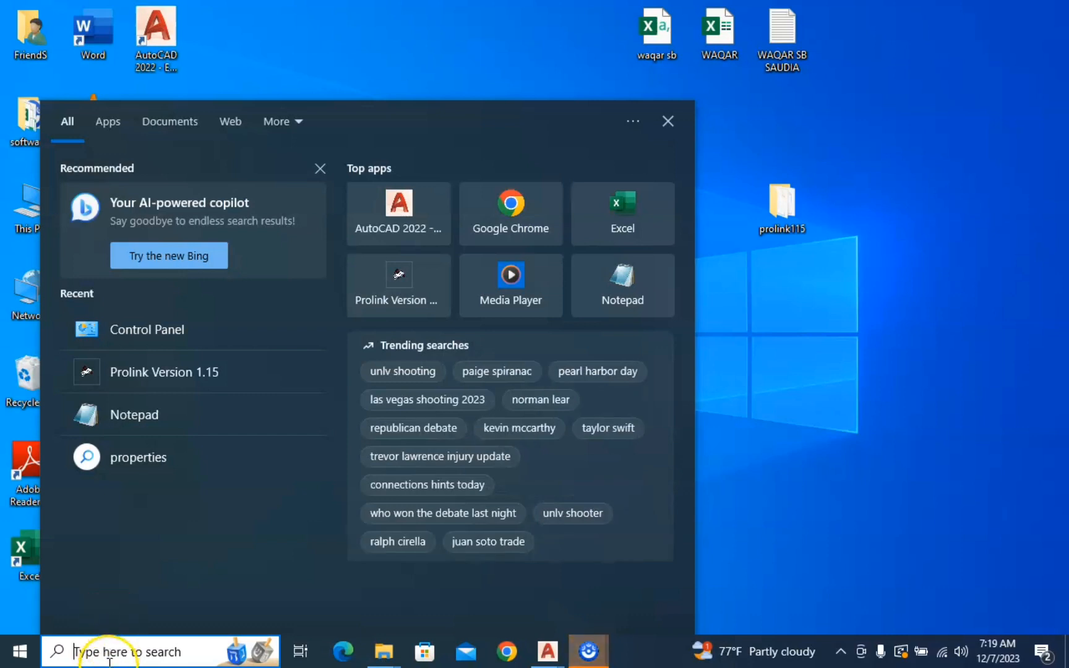
text(pr)
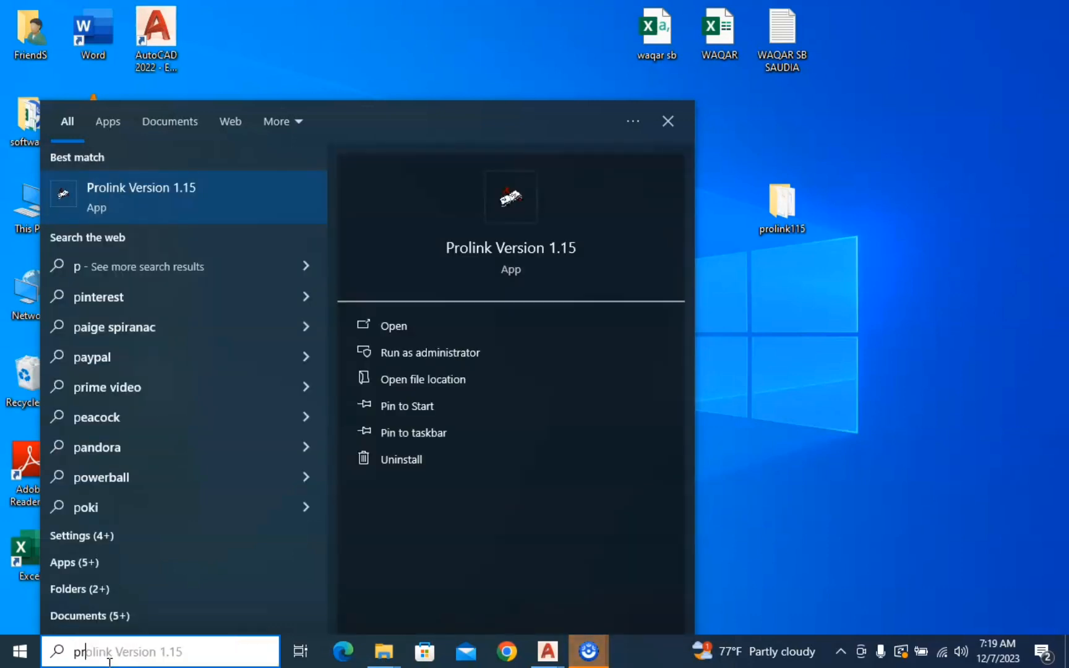
text(olin)
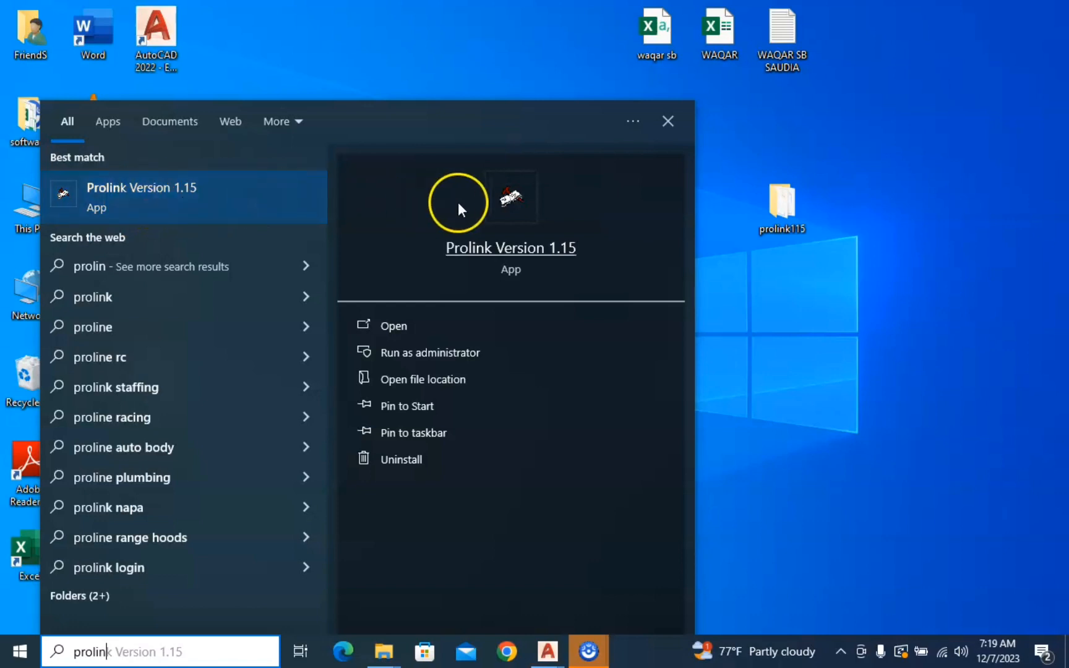
click(502, 230)
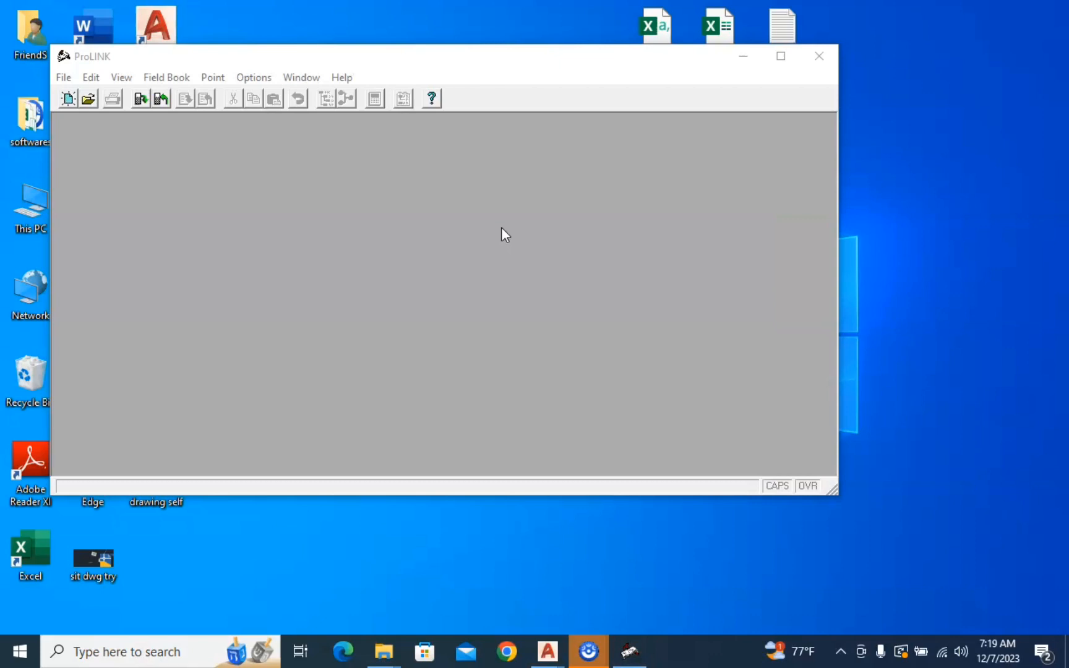
click(781, 56)
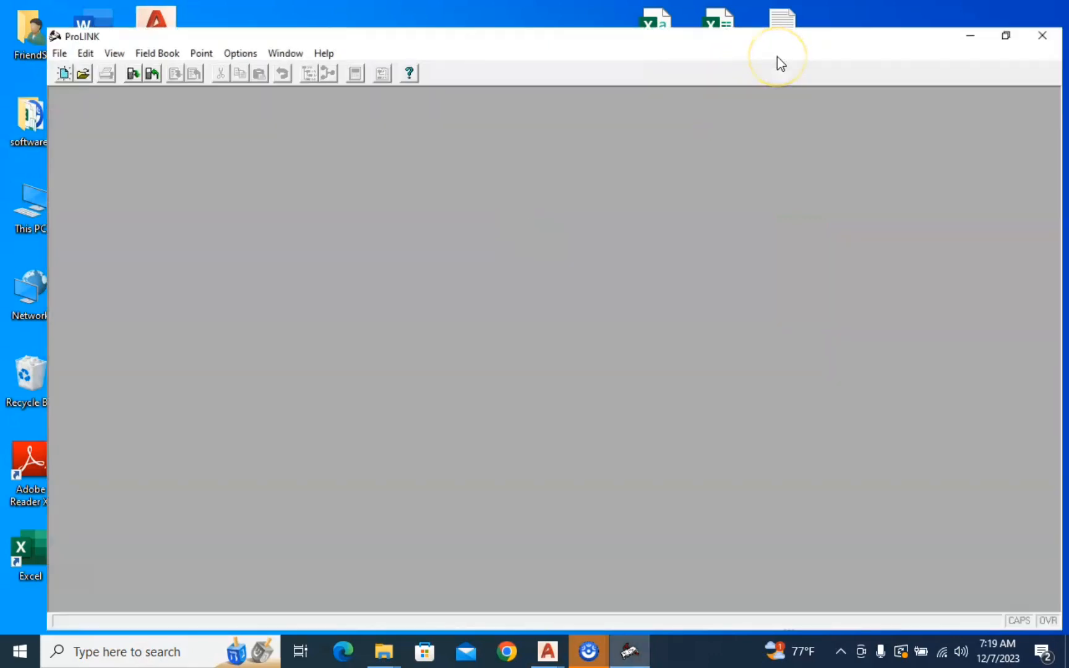
double_click(916, 41)
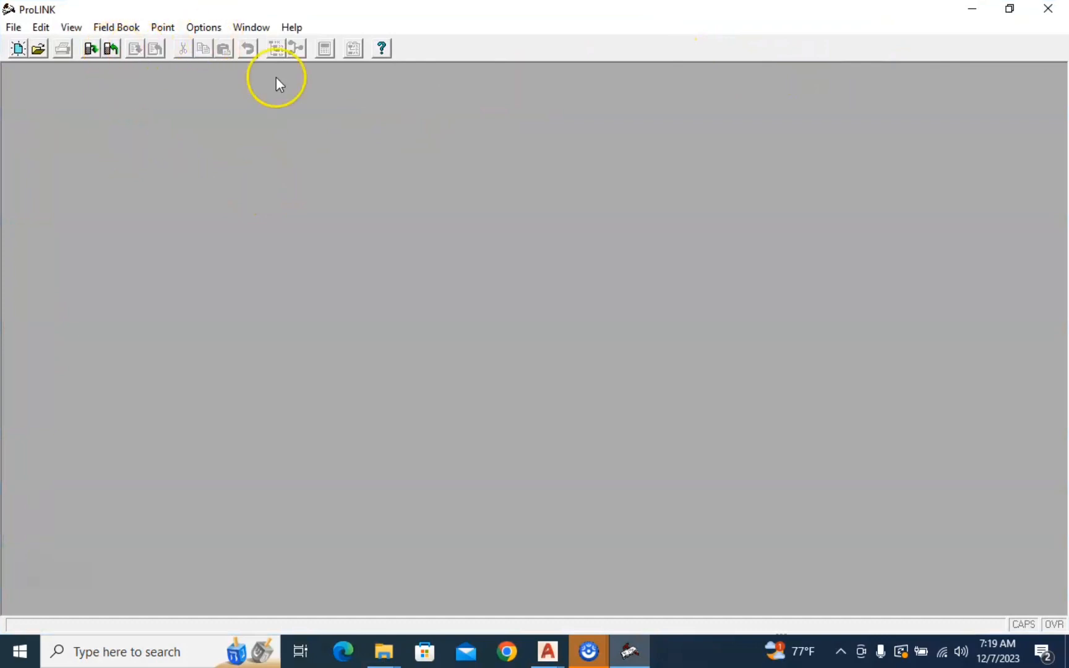
Create a new ProLINK project named project7 in the Data folder
click(15, 28)
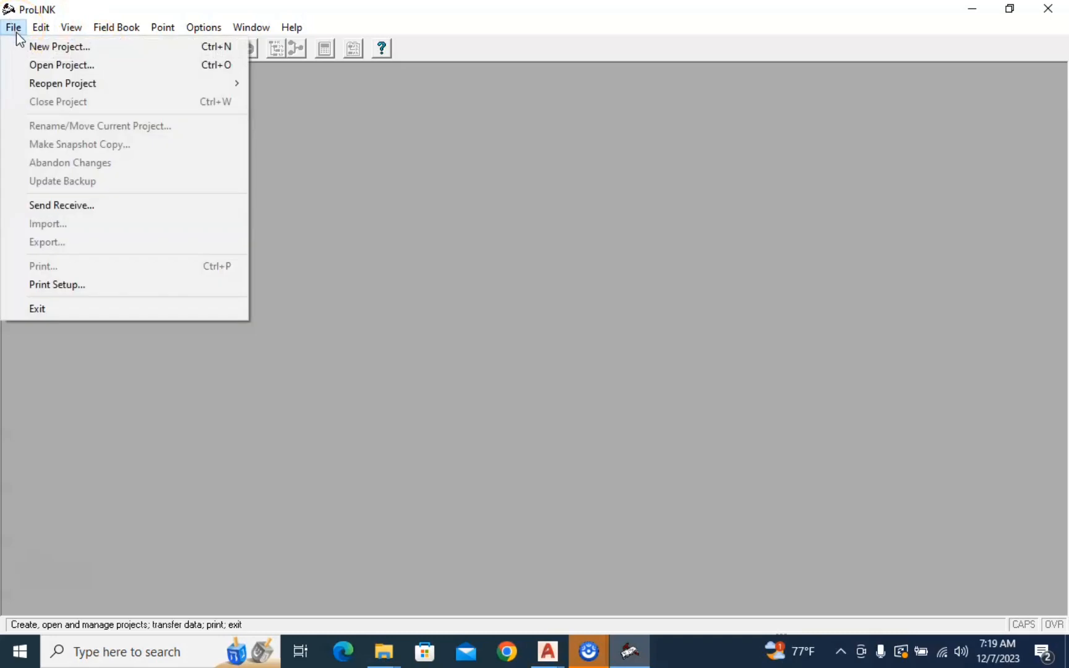
click(64, 46)
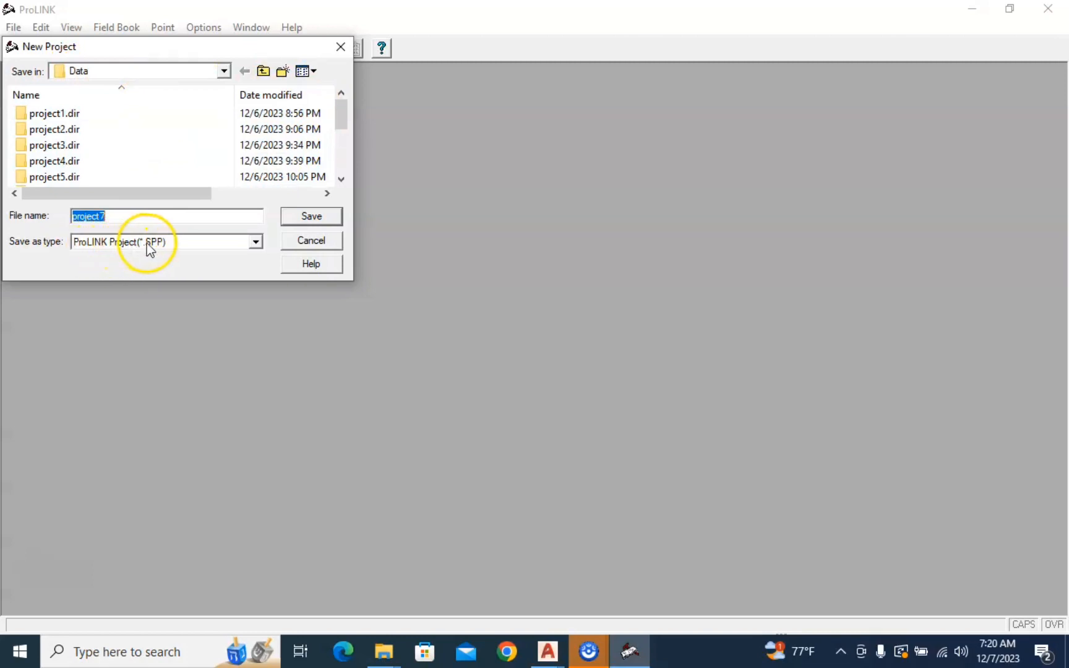
click(323, 217)
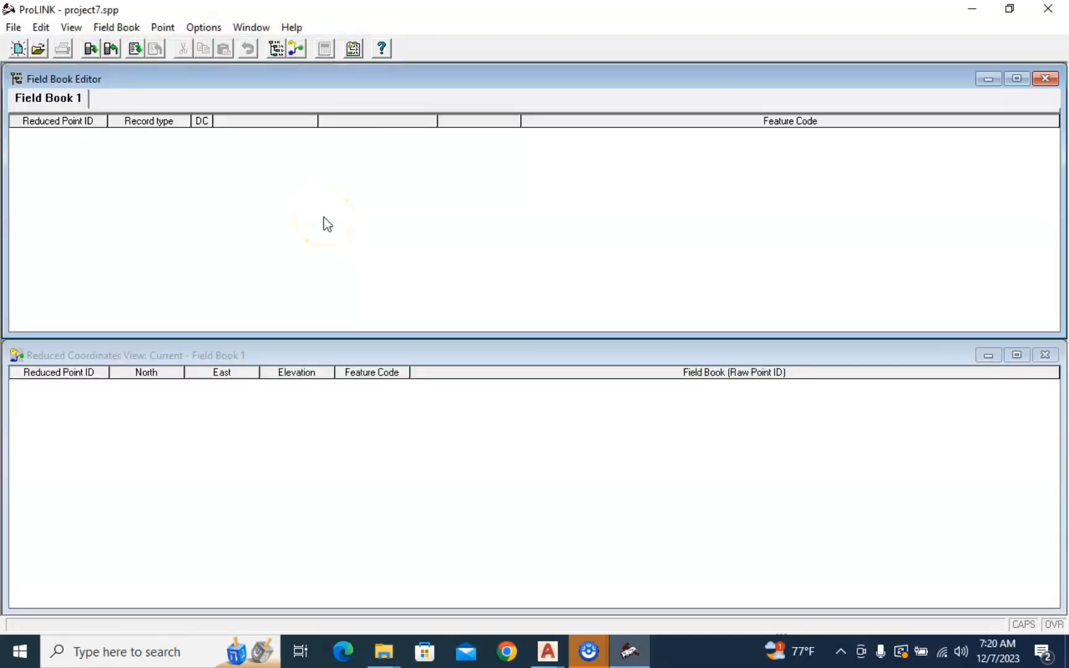
Start a field book import with the conversion "Pt N E Z Cd <Tab> Del. FBK Import (*.txt)" and proceed to file selection
click(137, 50)
click(137, 51)
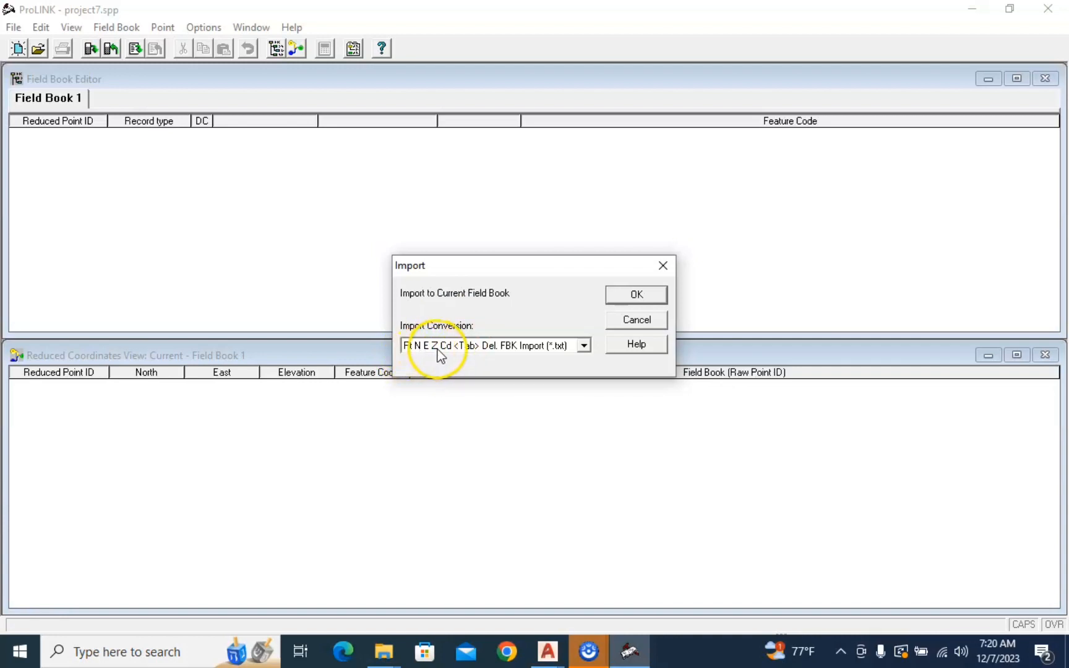
click(584, 347)
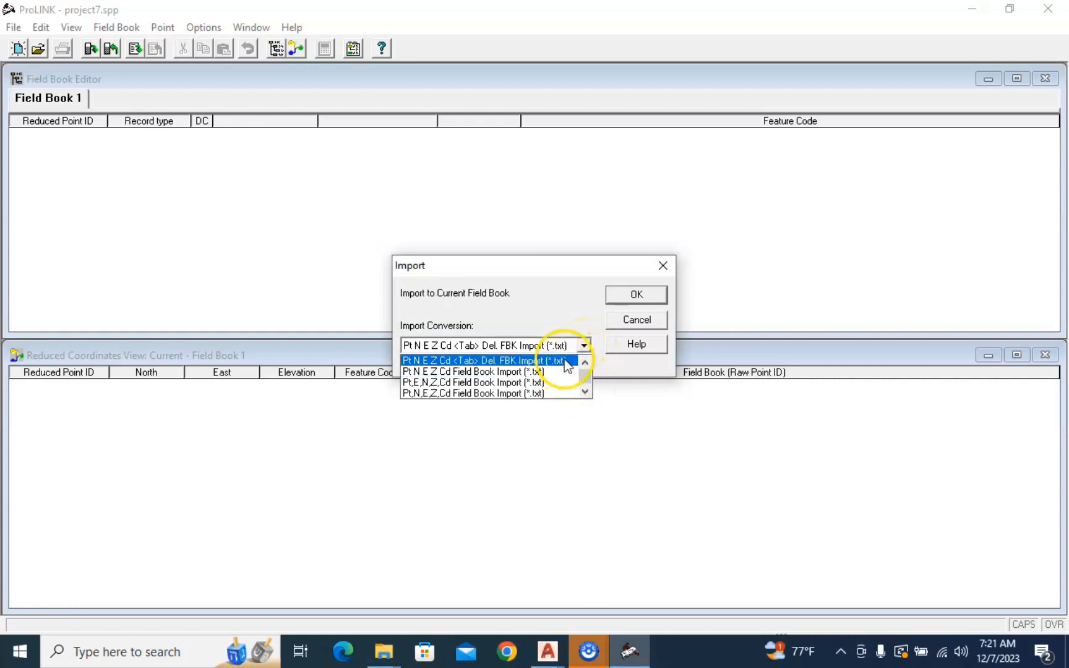
click(566, 361)
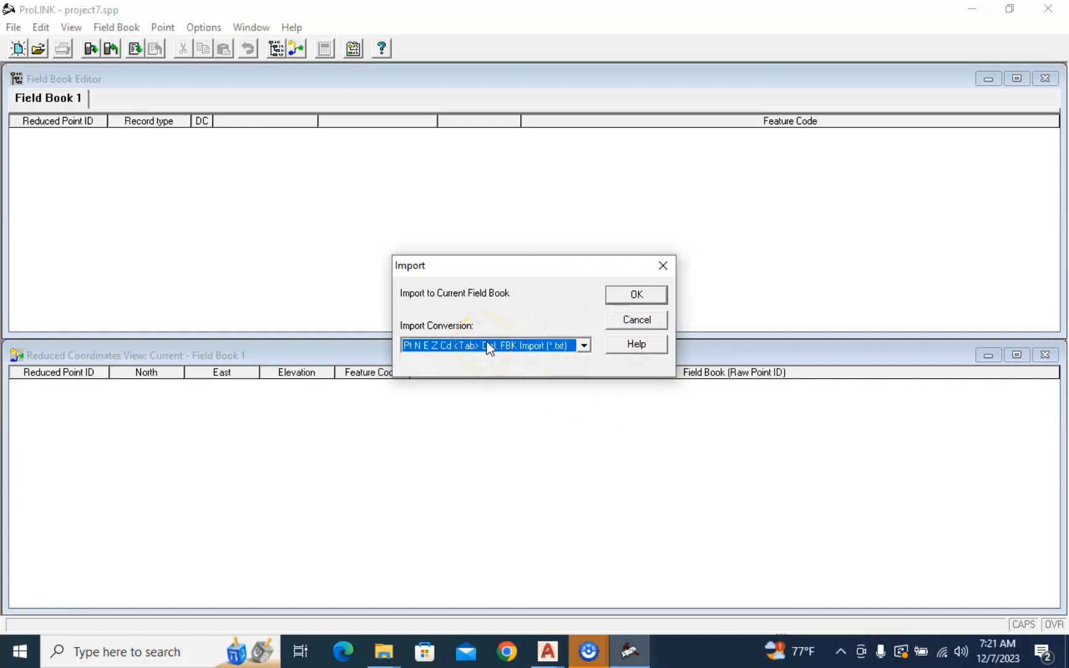
click(638, 297)
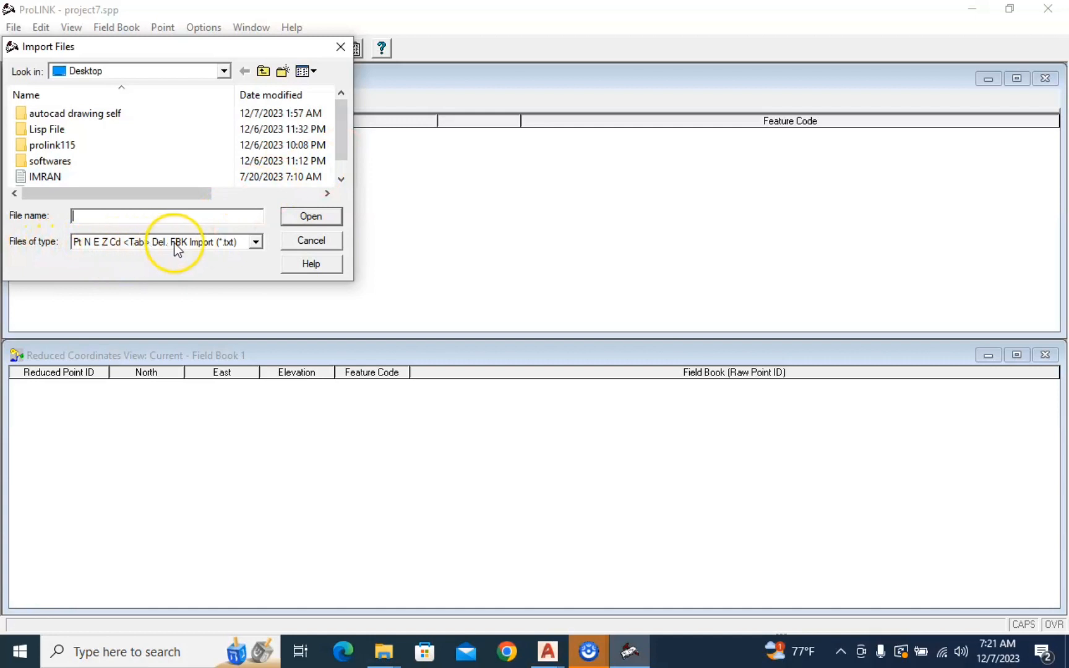
Import the text file WAQAR SB SAUDIA from the Desktop into the field book
click(341, 179)
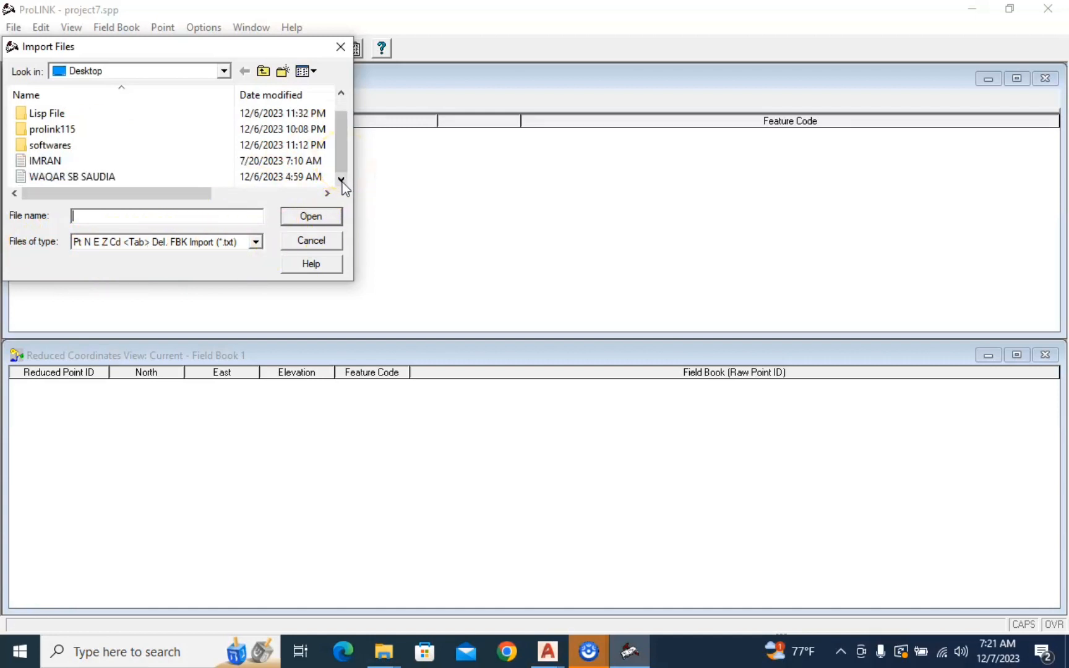
click(161, 203)
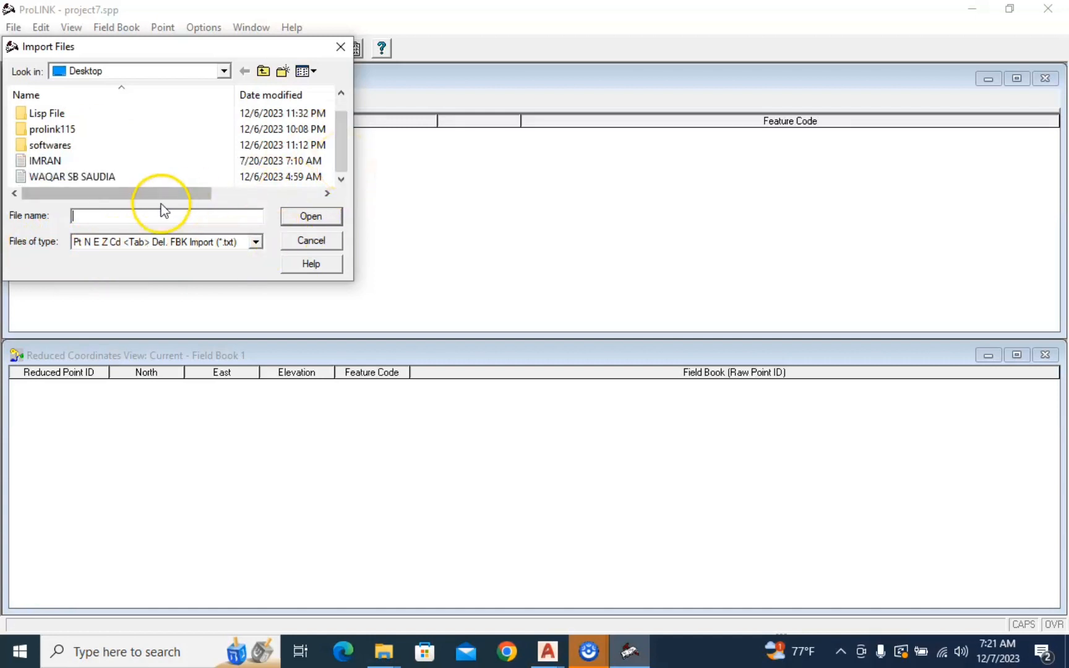
click(92, 179)
click(93, 179)
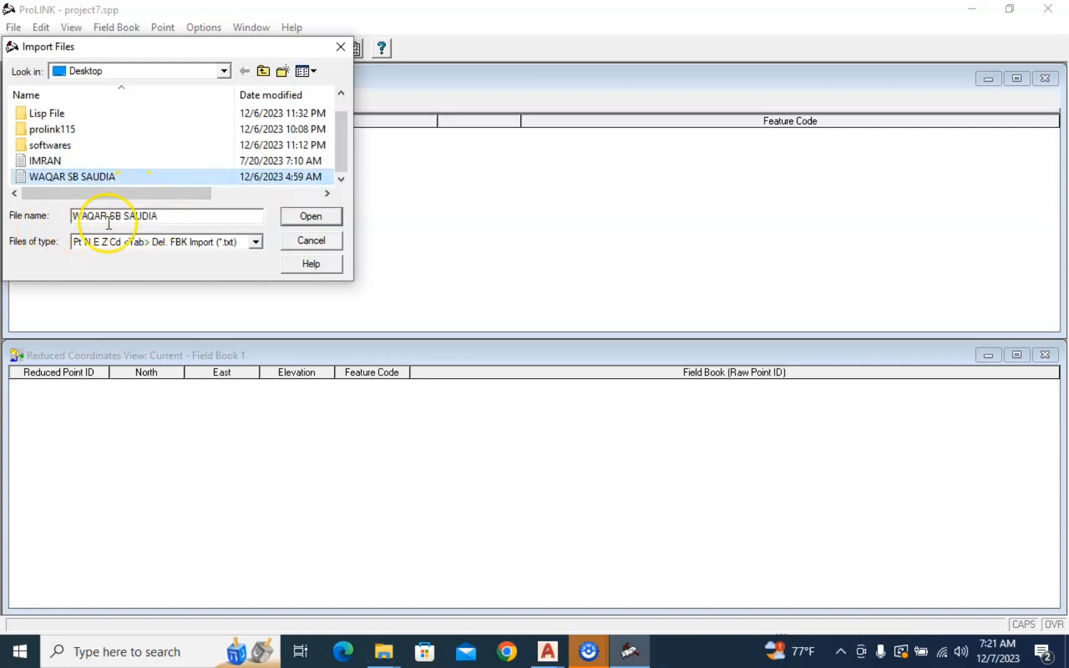
click(316, 217)
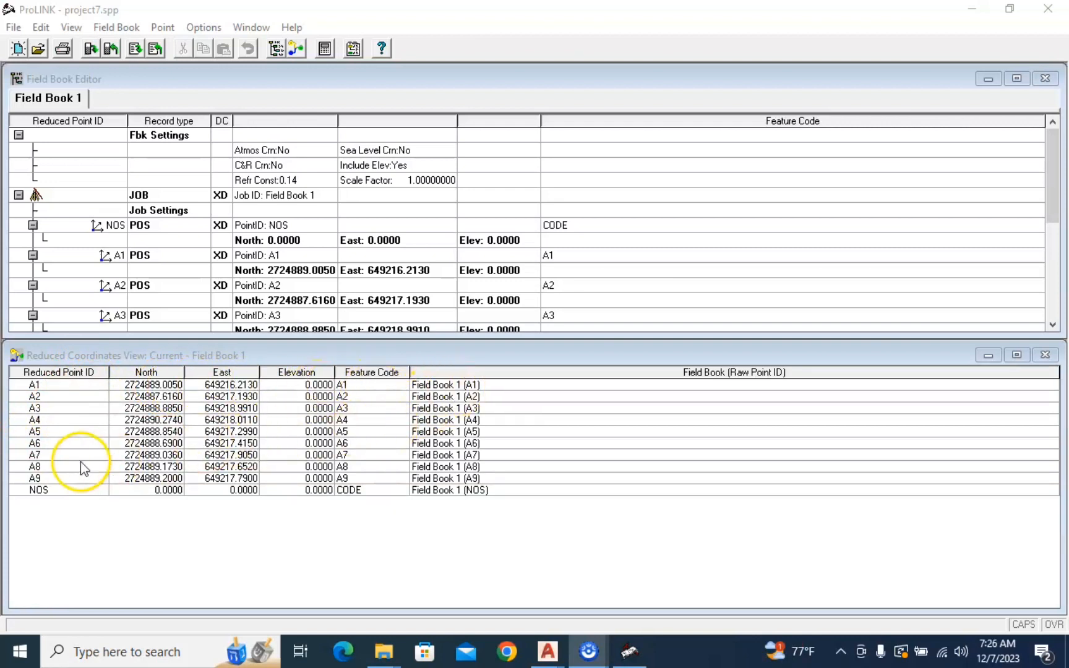
Export the current field book with the SDR 33 Files (*.SDR) conversion and save it on the Desktop as waqar
click(156, 49)
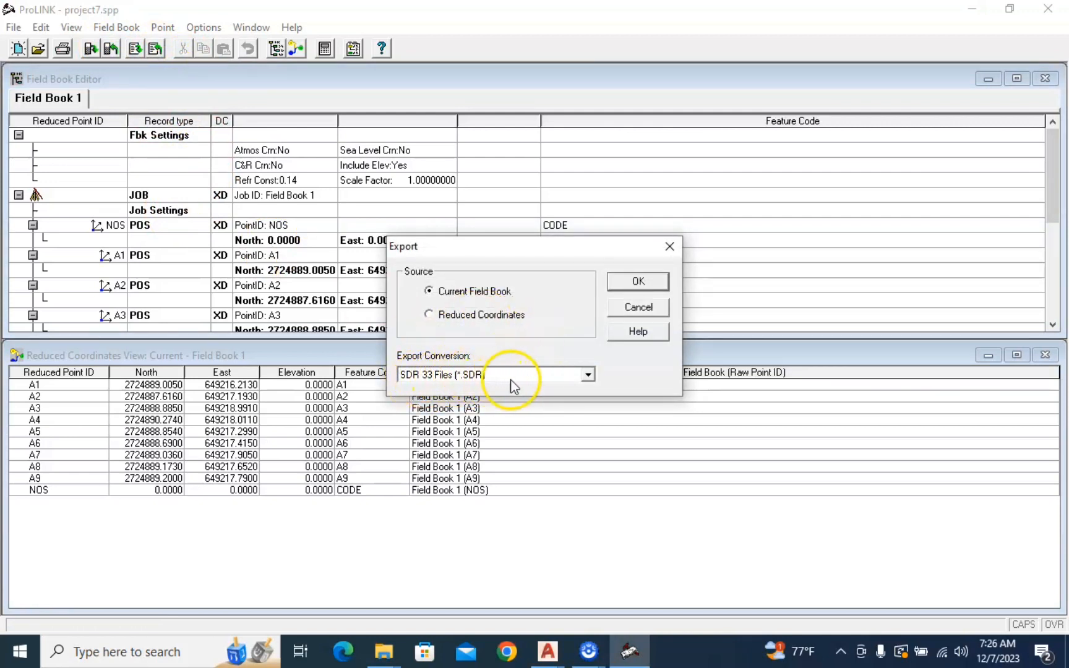
click(588, 375)
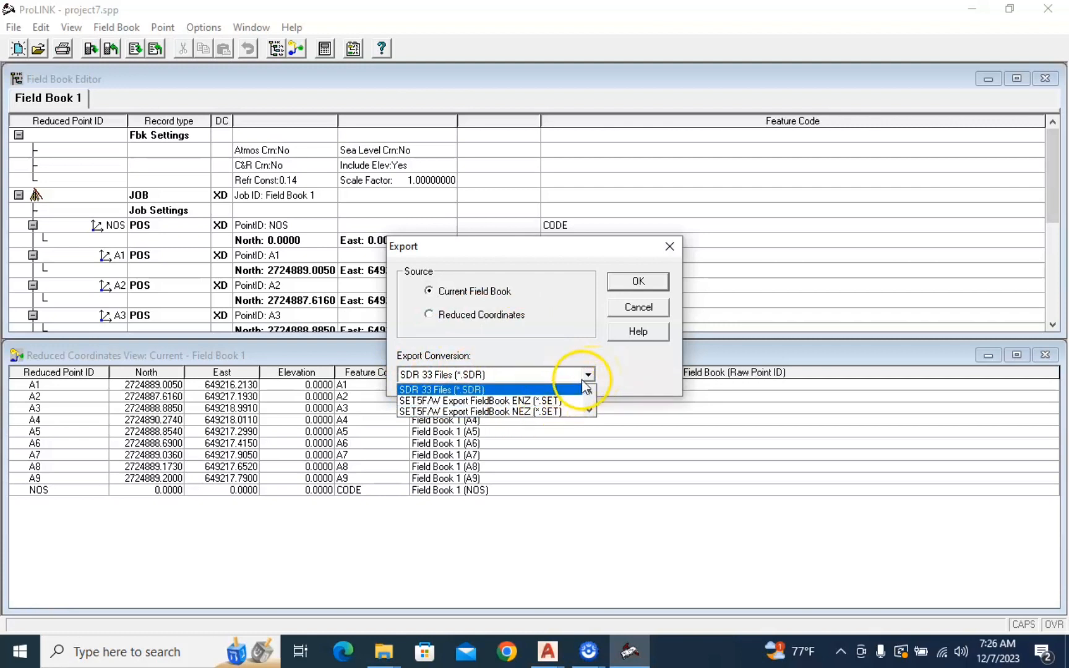
click(636, 422)
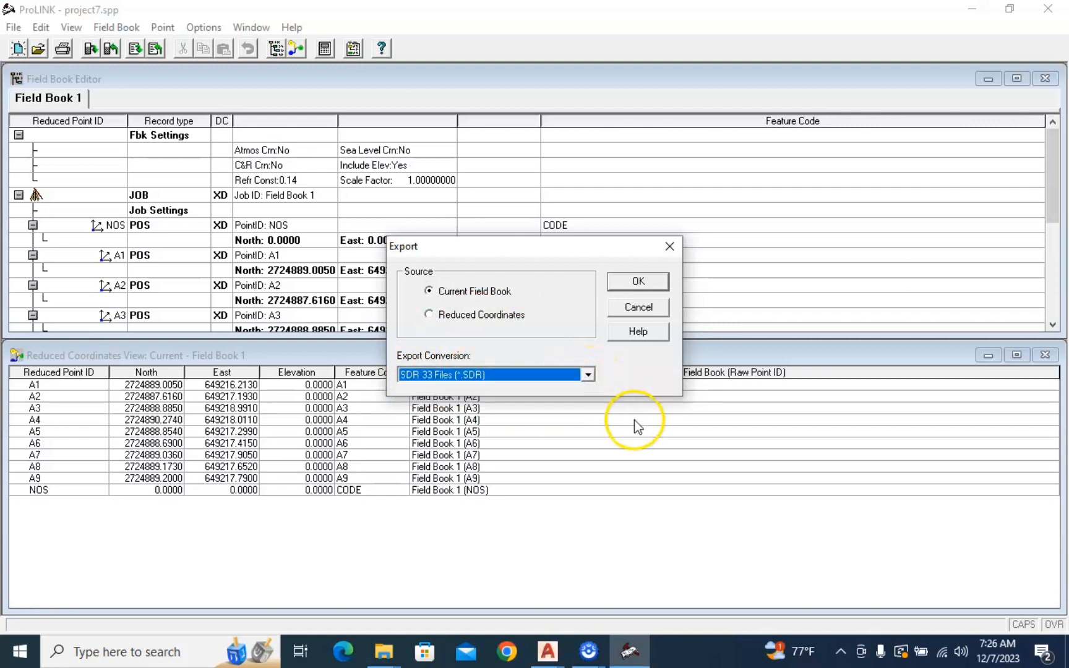
click(639, 284)
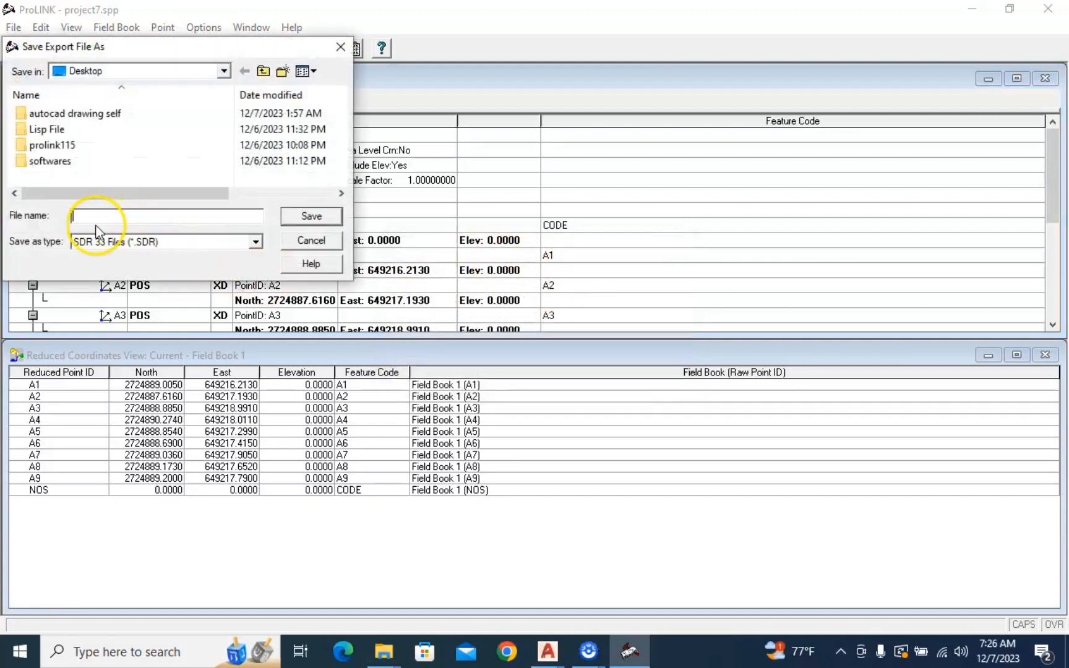
click(95, 216)
text(wa)
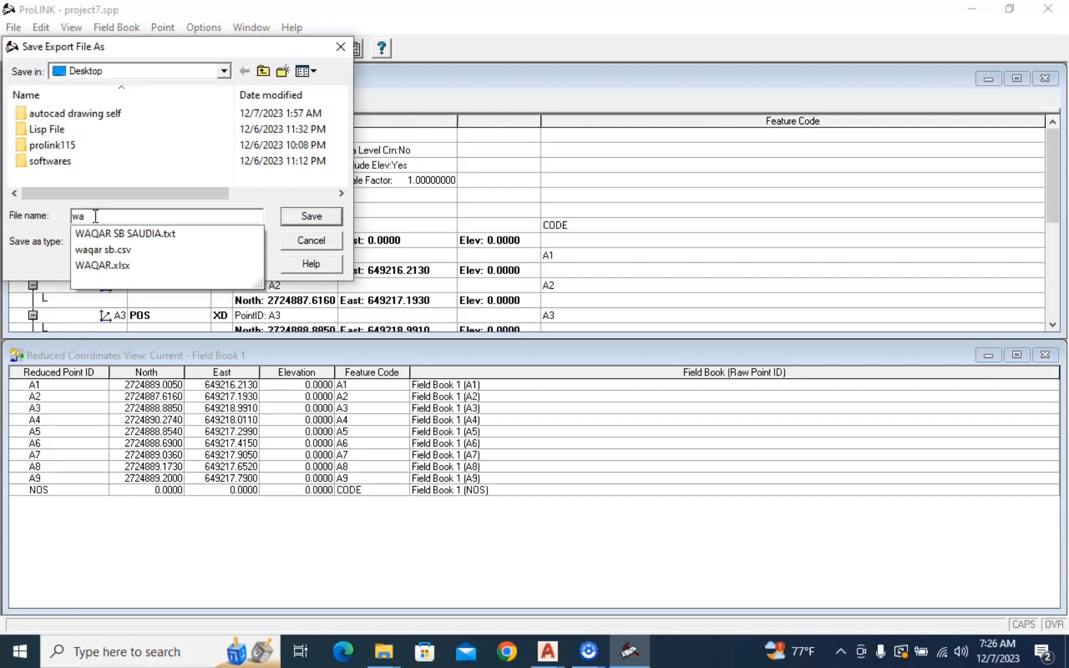
text(qar)
click(312, 217)
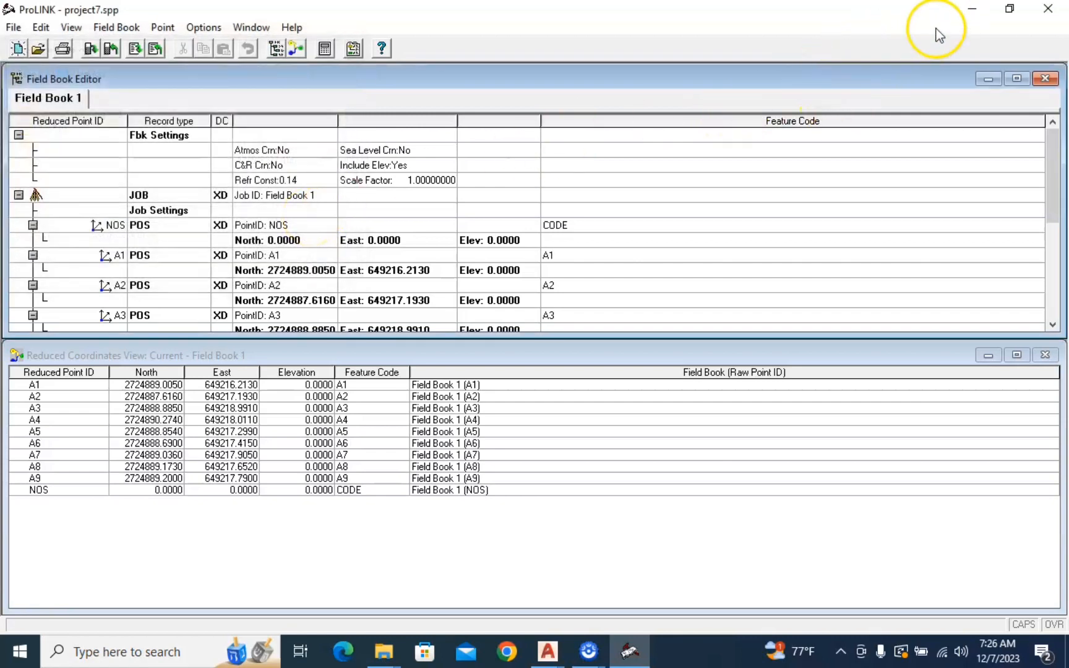
Switch to the Windows desktop, move the exported waqar file to an empty area and open it in Notepad
click(972, 9)
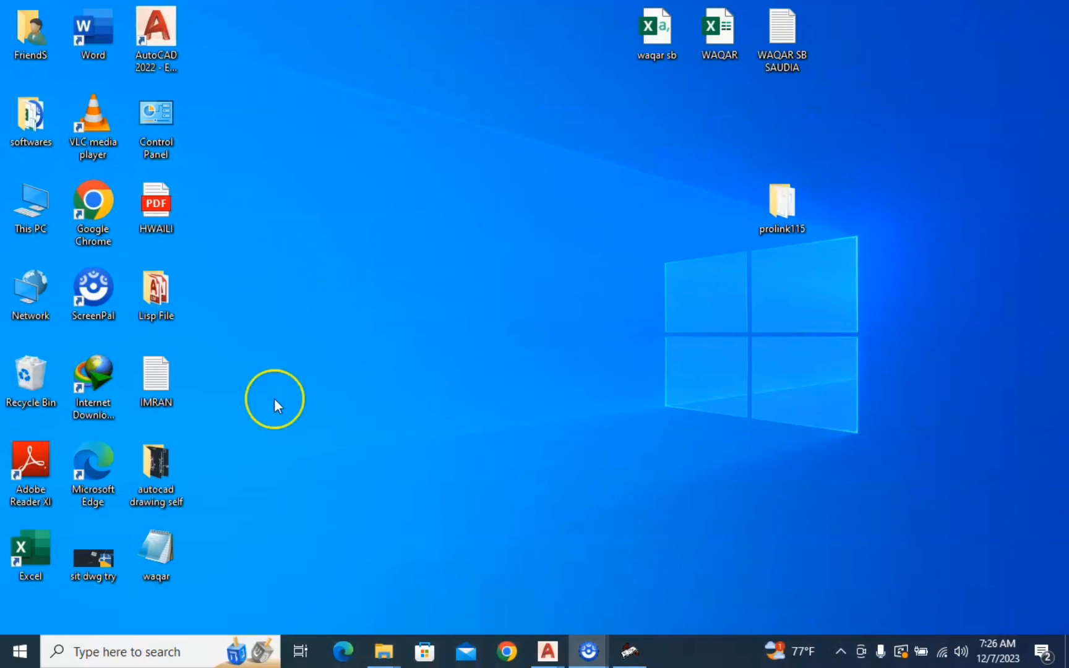
drag(155, 557, 269, 493)
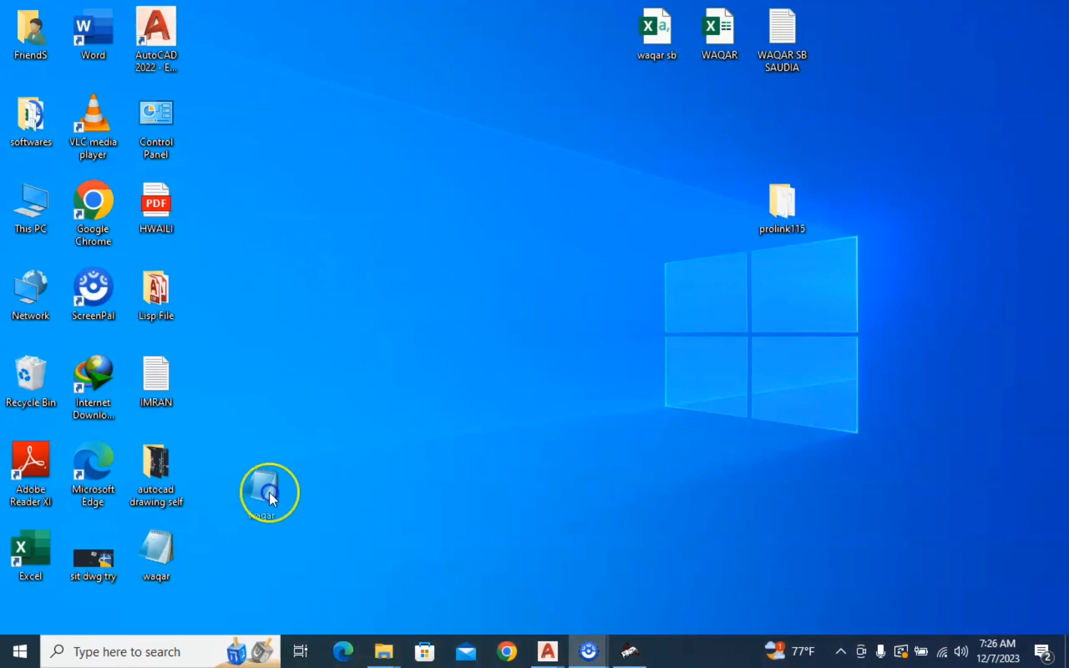
drag(405, 345, 323, 184)
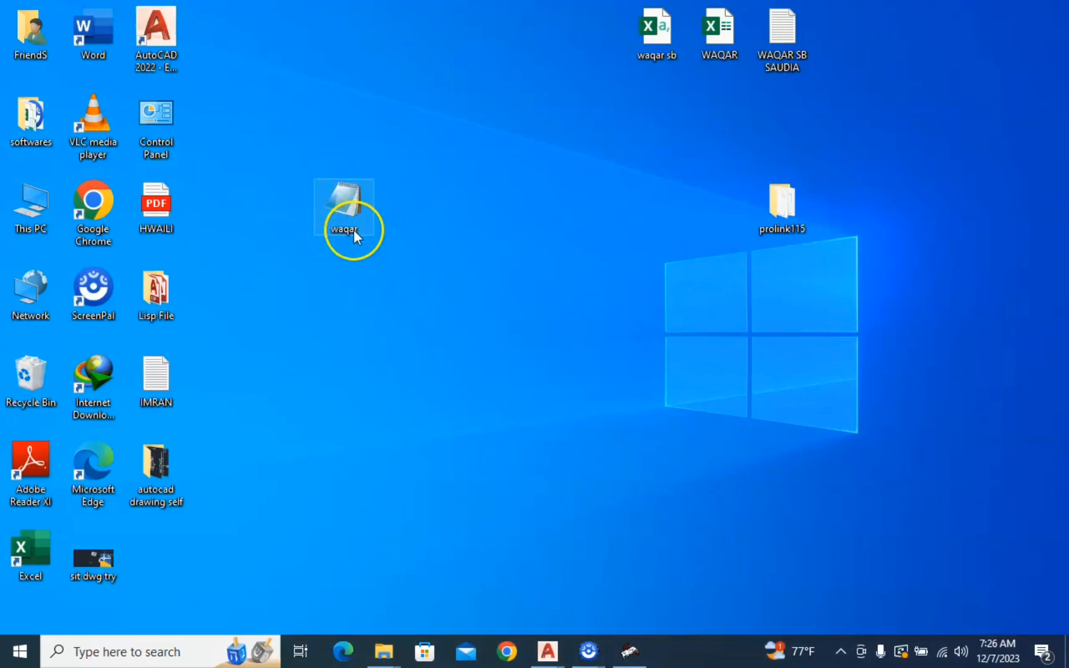
double_click(350, 205)
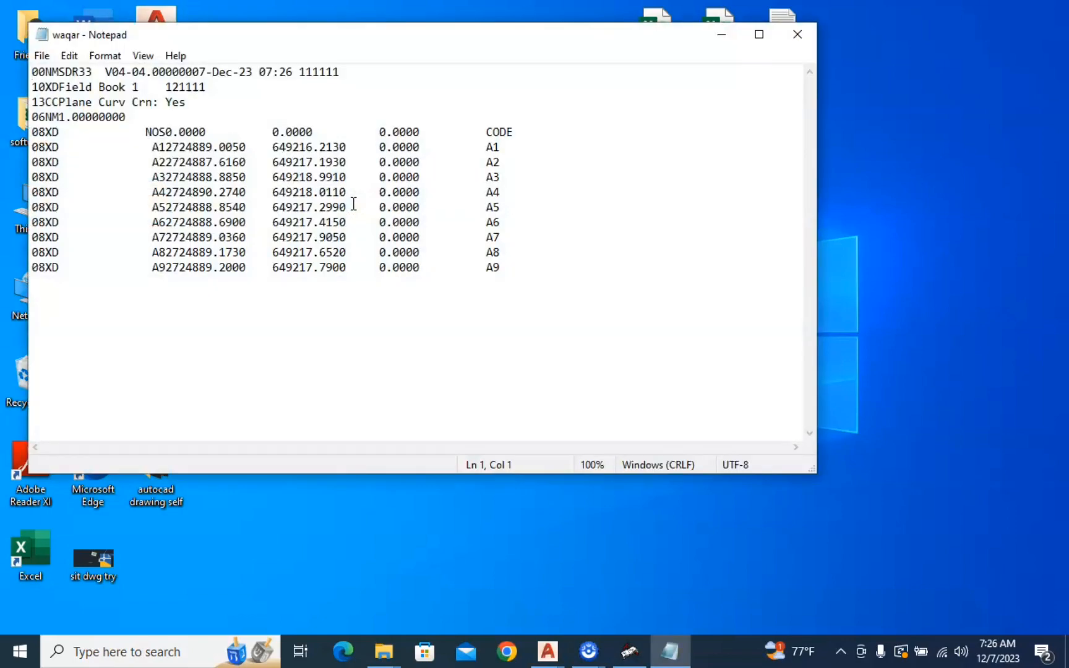